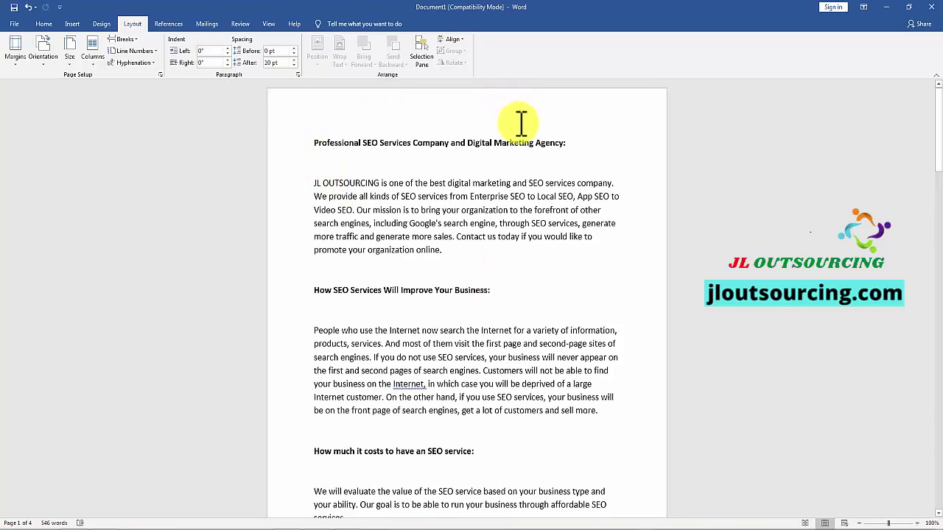
Step: Examine the document's headings and how the text splits between the first and second pages
scroll(516, 215, "down", 6)
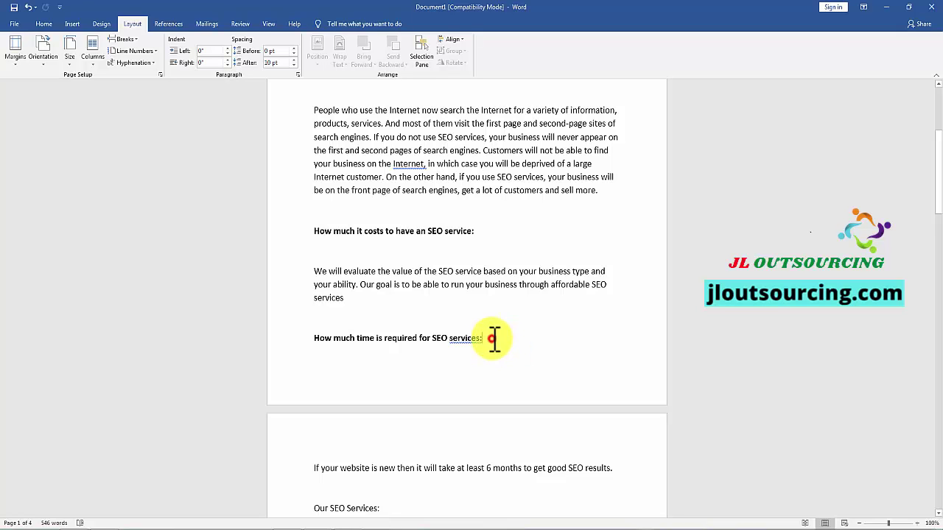
left_click(491, 338)
scroll(441, 383, "down", 3)
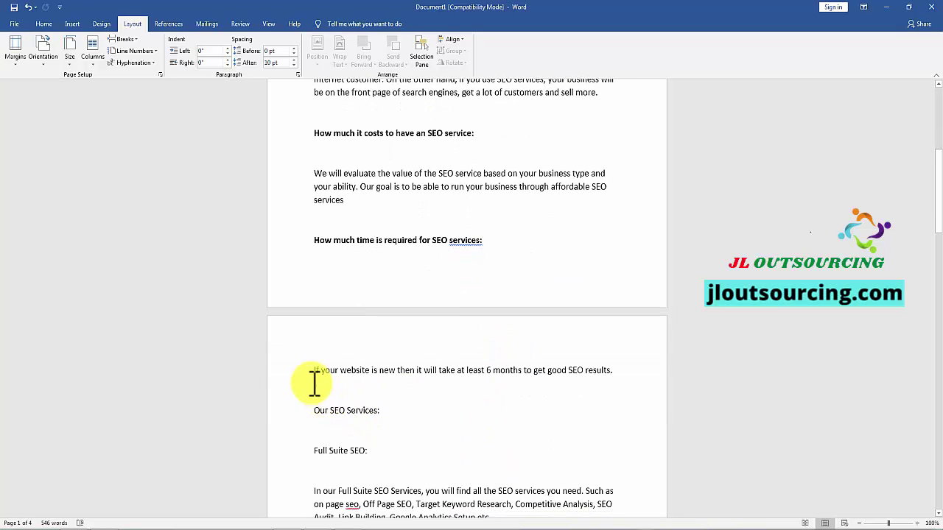
scroll(319, 383, "down", 2)
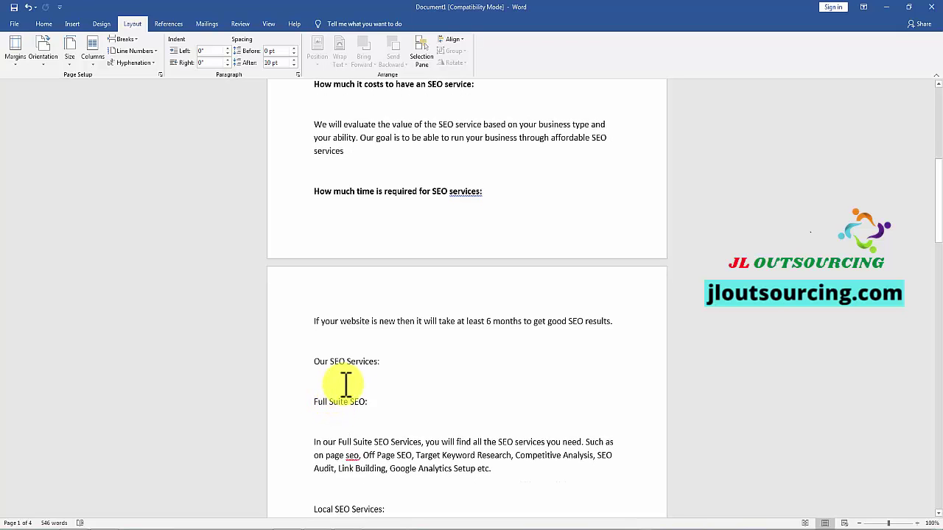
scroll(393, 511, "up", 3)
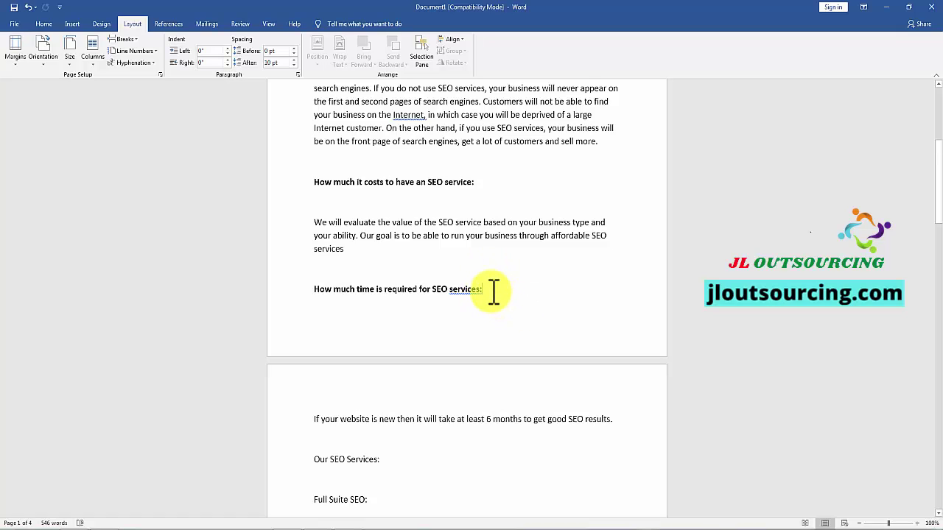
scroll(444, 343, "down", 2)
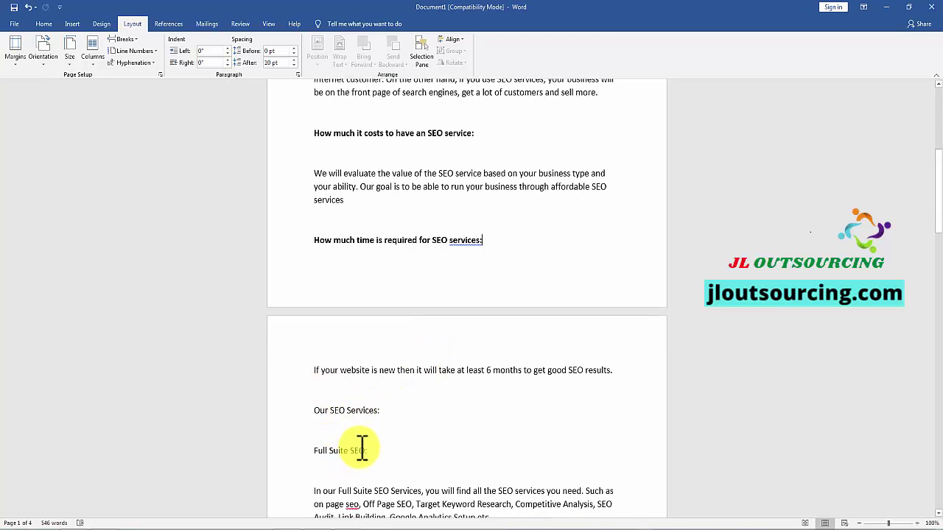
scroll(361, 450, "up", 10)
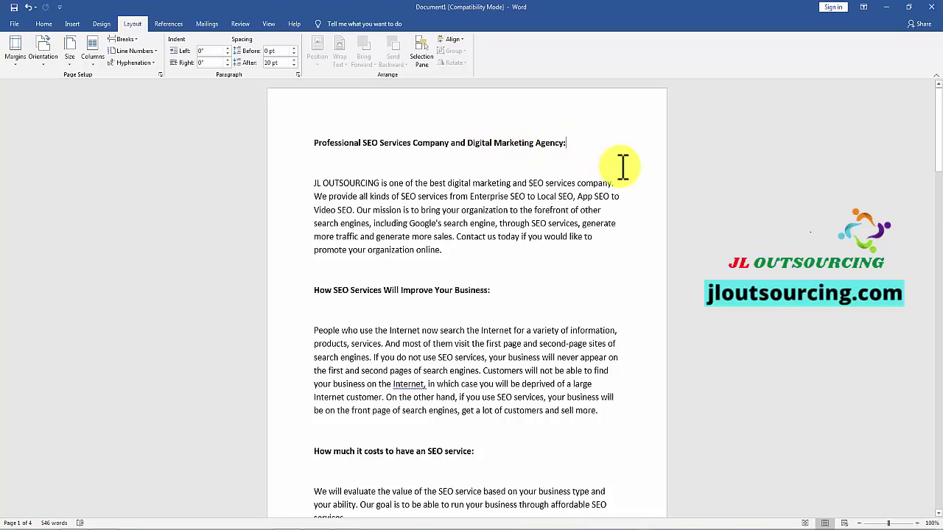
scroll(626, 187, "down", 4)
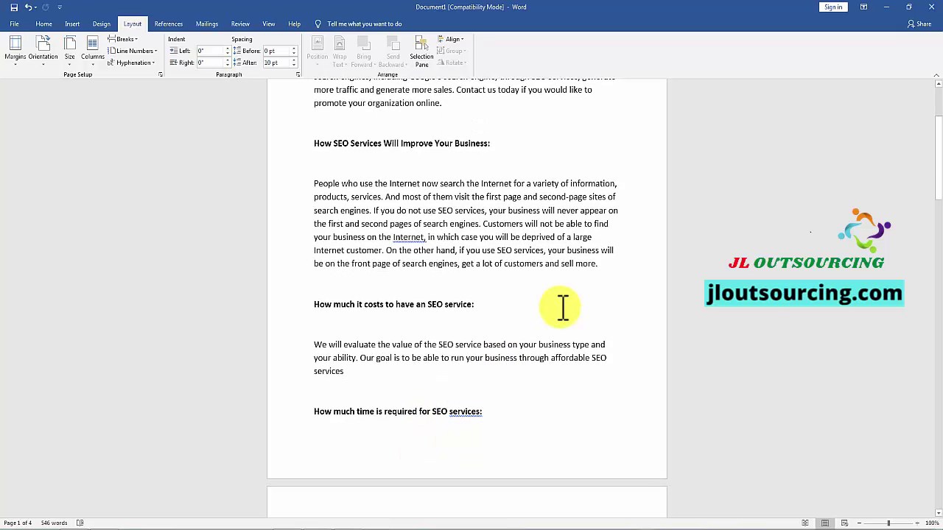
scroll(562, 307, "up", 4)
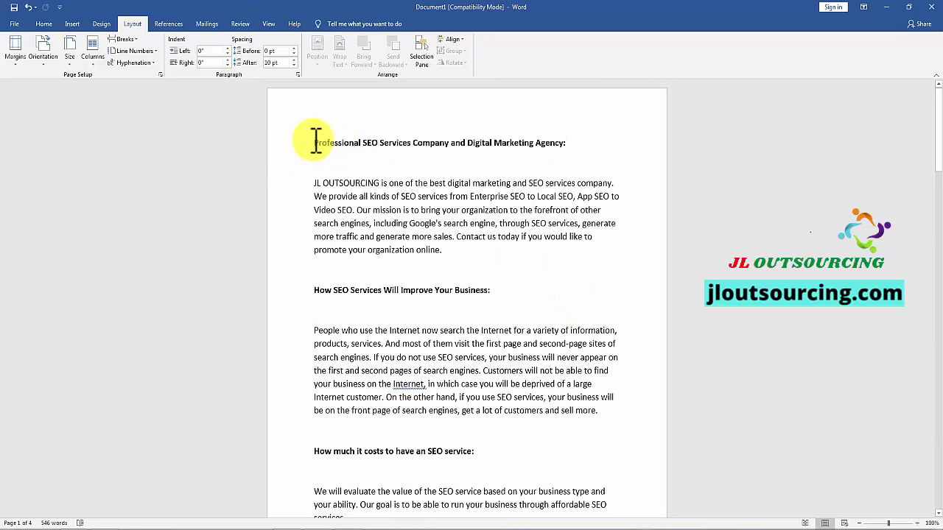
left_click(565, 142)
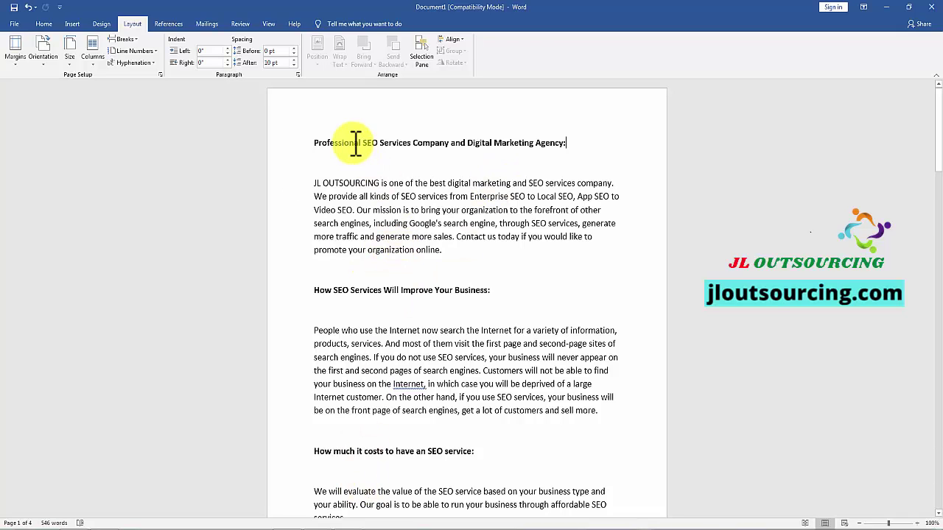
Step: Show paragraph marks and other hidden formatting symbols in the document
left_click(44, 25)
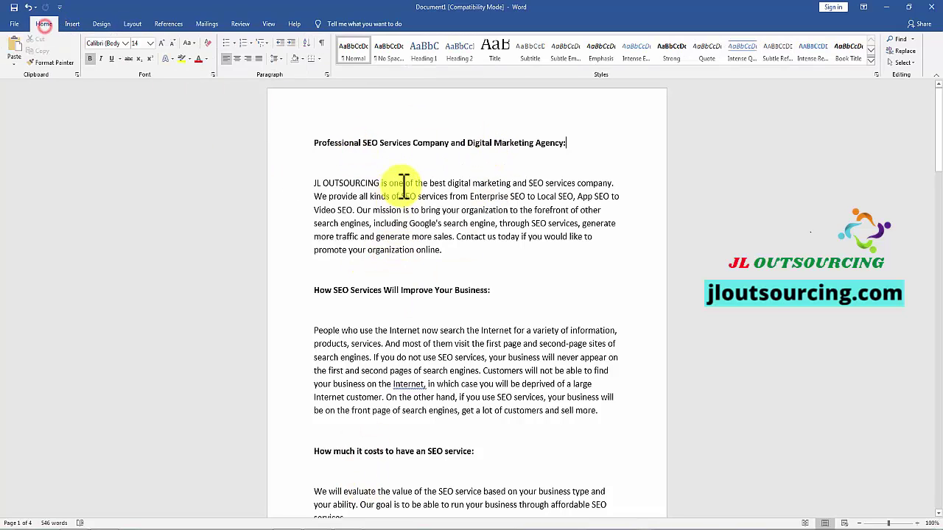
left_click(321, 43)
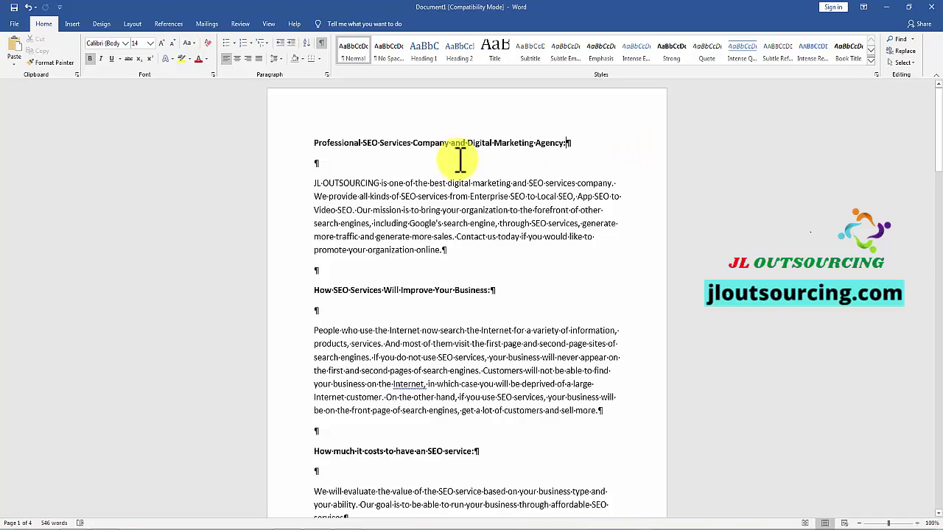
scroll(322, 175, "down", 1)
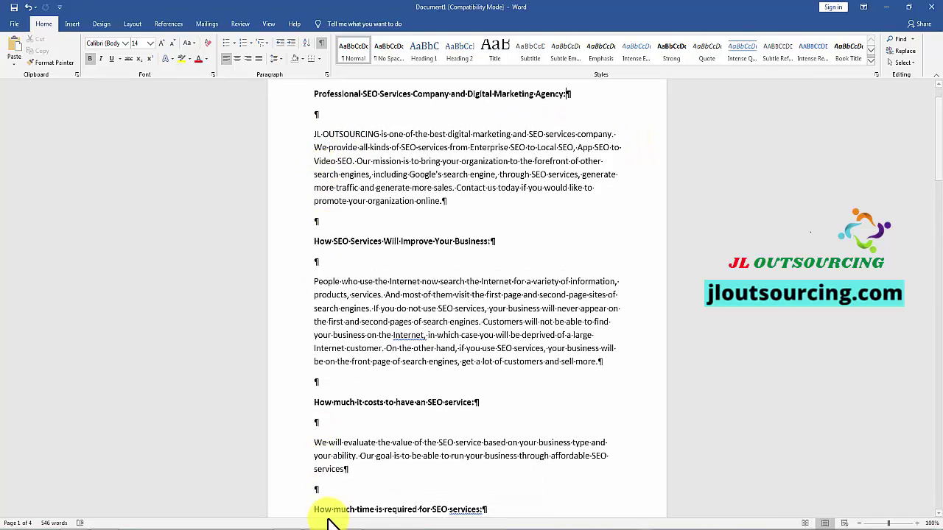
scroll(407, 258, "up", 1)
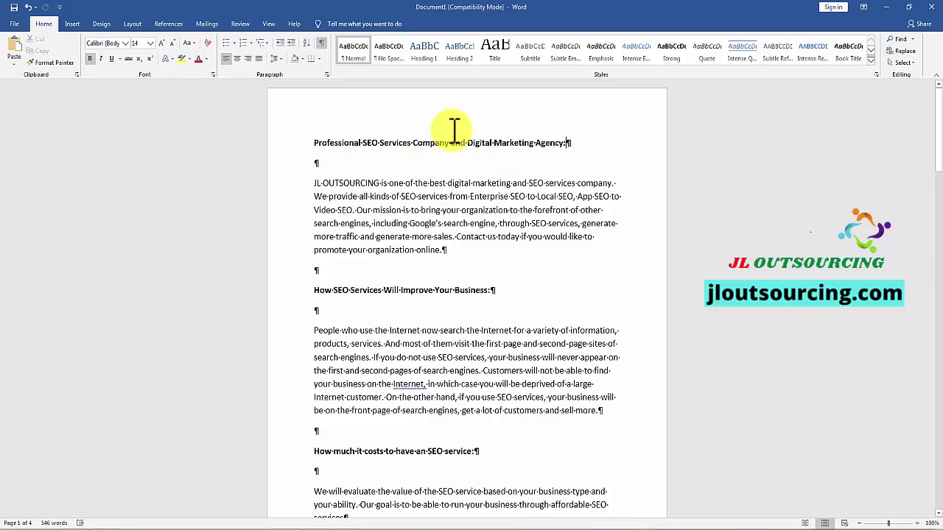
Step: Insert a page break before the paragraph starting "JL OUTSOURCING is one of the best" and check the split across the pages
left_click(72, 24)
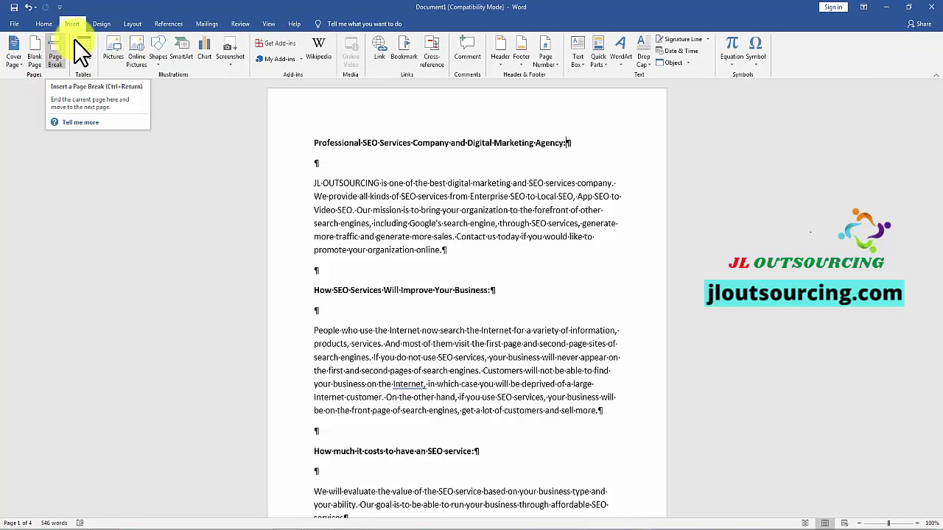
left_click(131, 22)
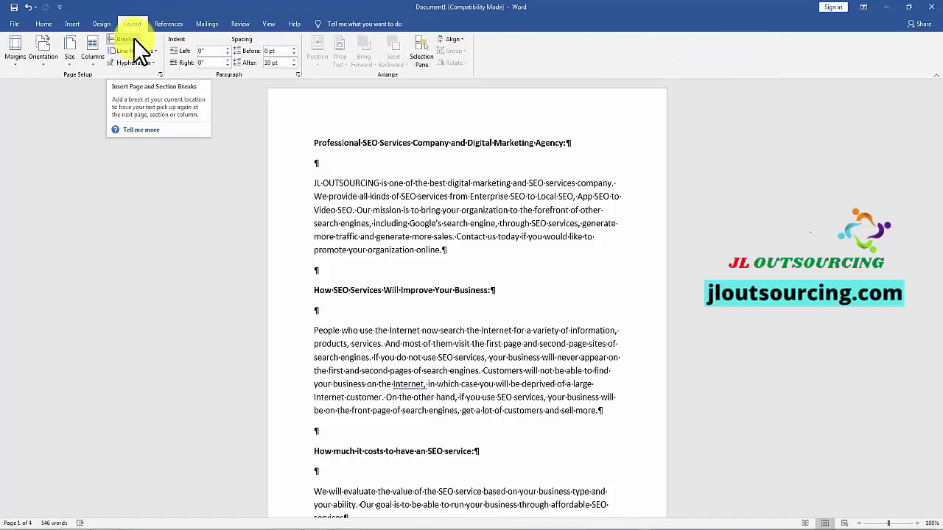
left_click(133, 38)
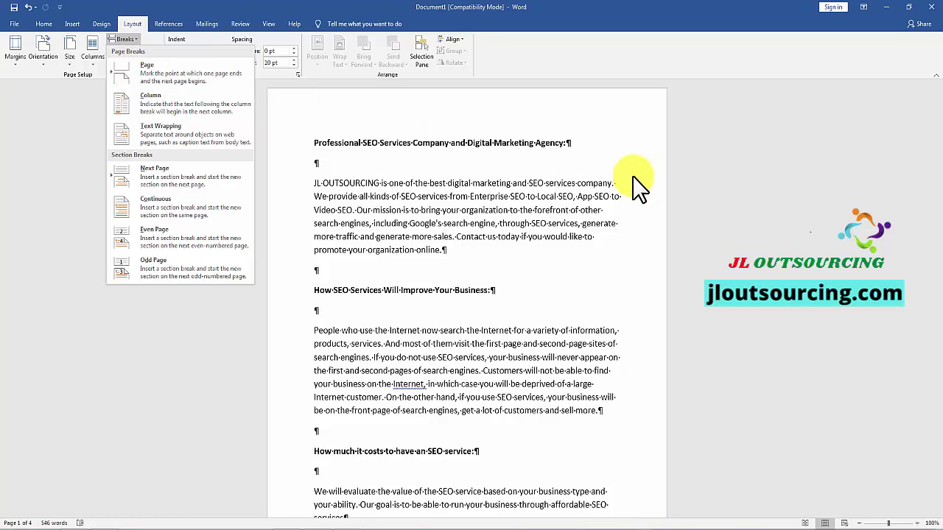
left_click(314, 184)
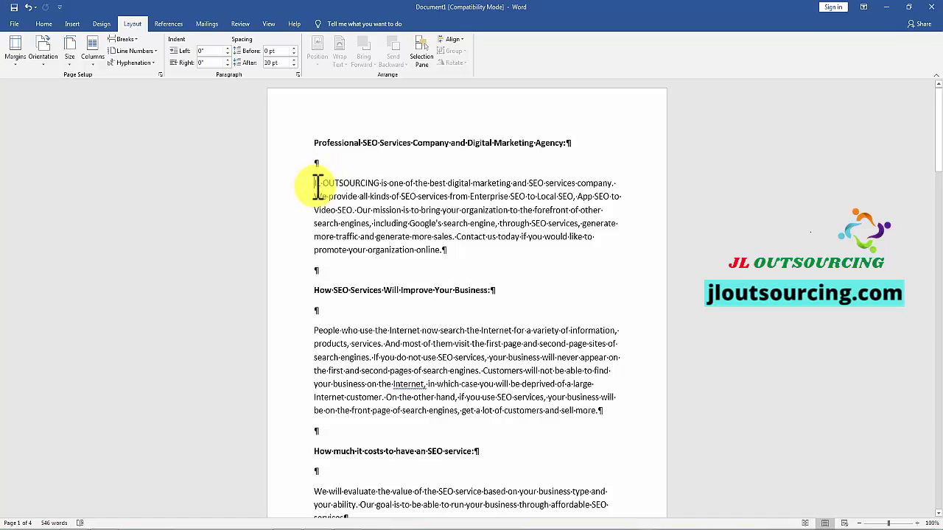
left_click(133, 38)
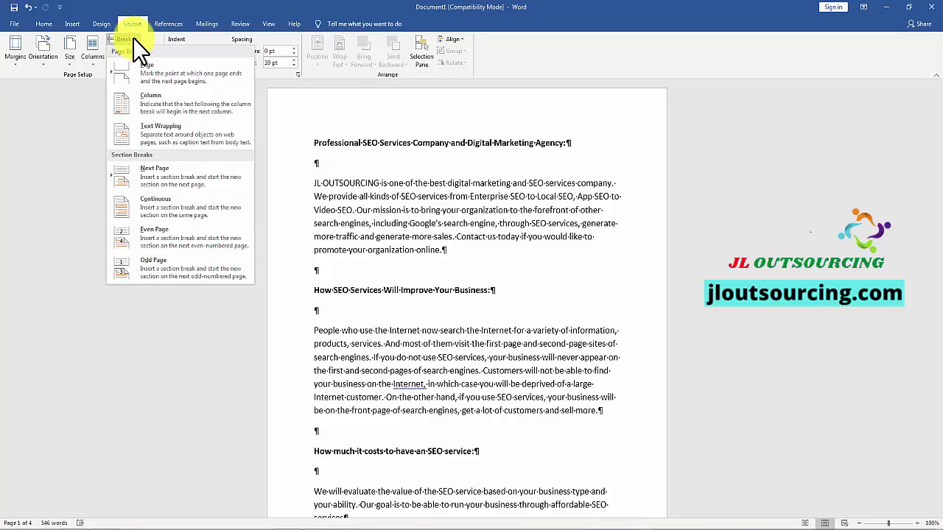
left_click(177, 69)
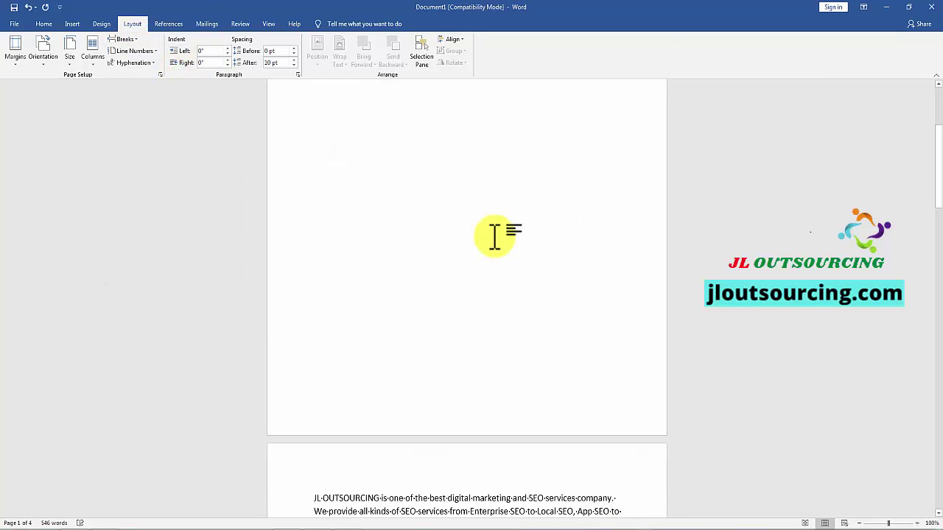
scroll(494, 236, "up", 3)
scroll(551, 197, "down", 4)
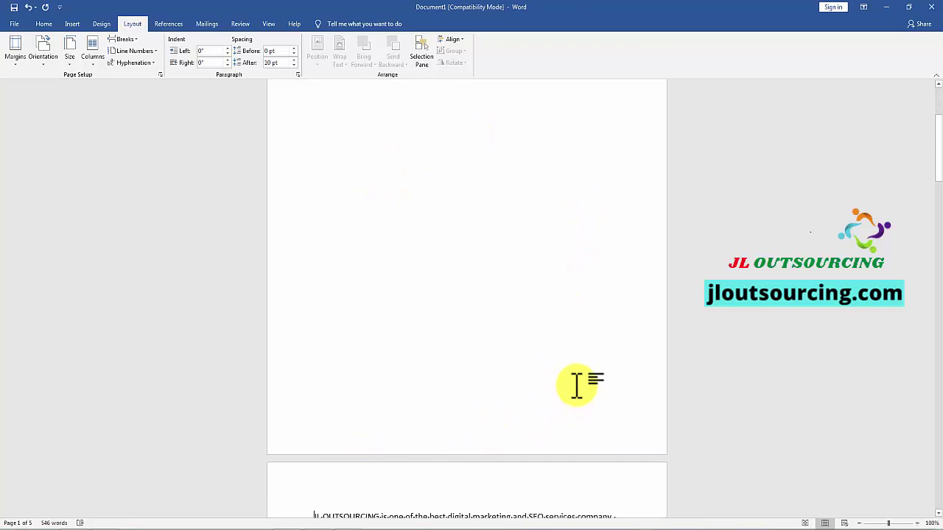
scroll(574, 383, "up", 4)
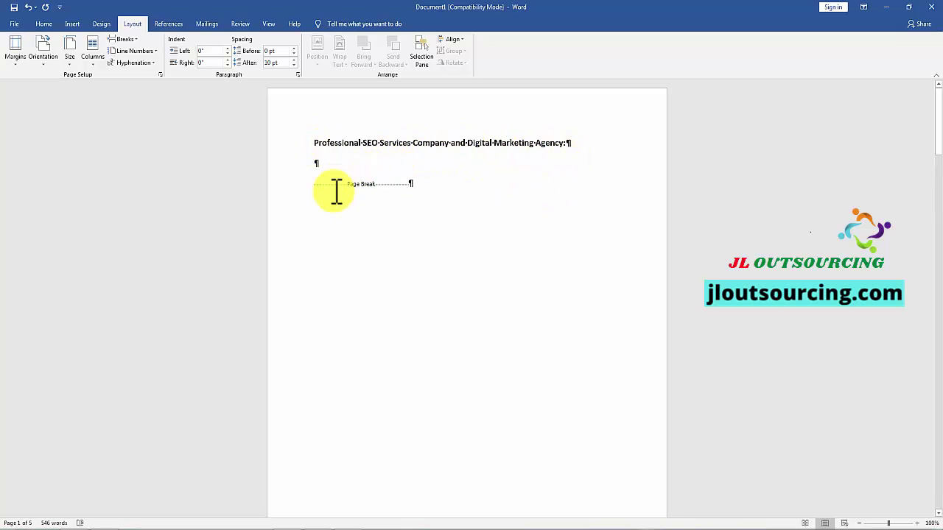
scroll(331, 263, "down", 4)
scroll(334, 303, "down", 4)
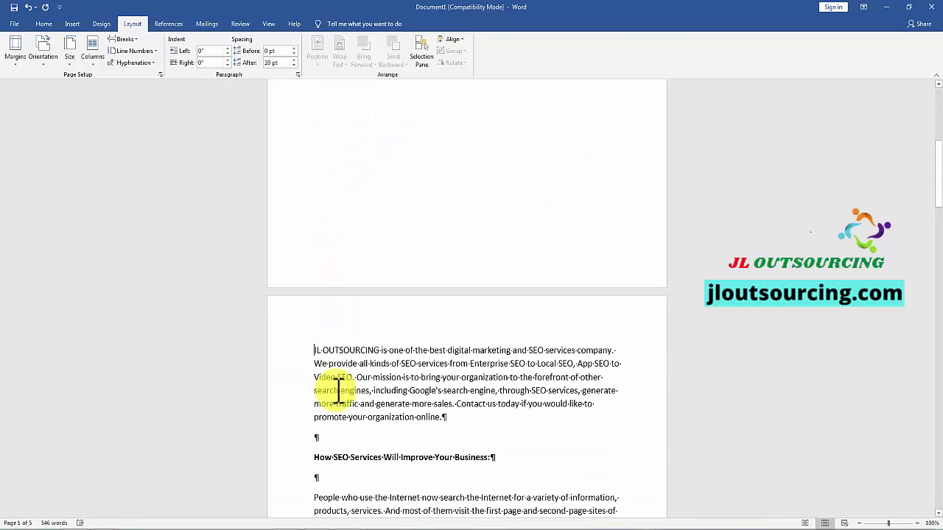
scroll(431, 158, "up", 8)
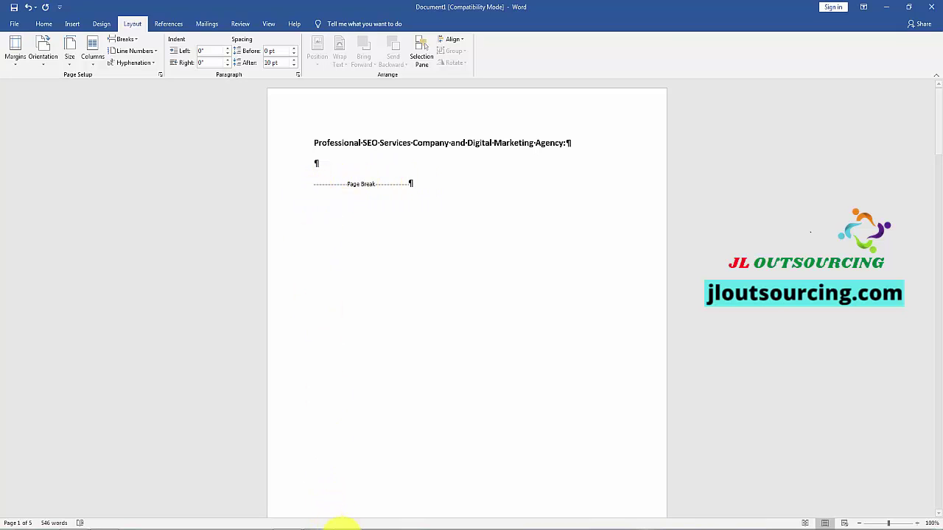
Step: Insert a page break before the heading "How much it costs to have an SEO service:" and check the resulting page split
scroll(393, 263, "down", 15)
scroll(391, 274, "down", 3)
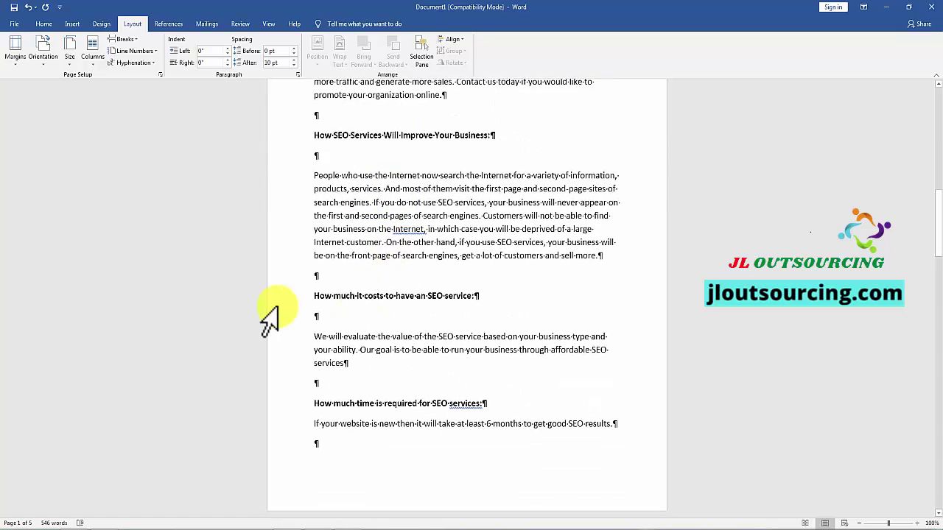
scroll(379, 185, "up", 3)
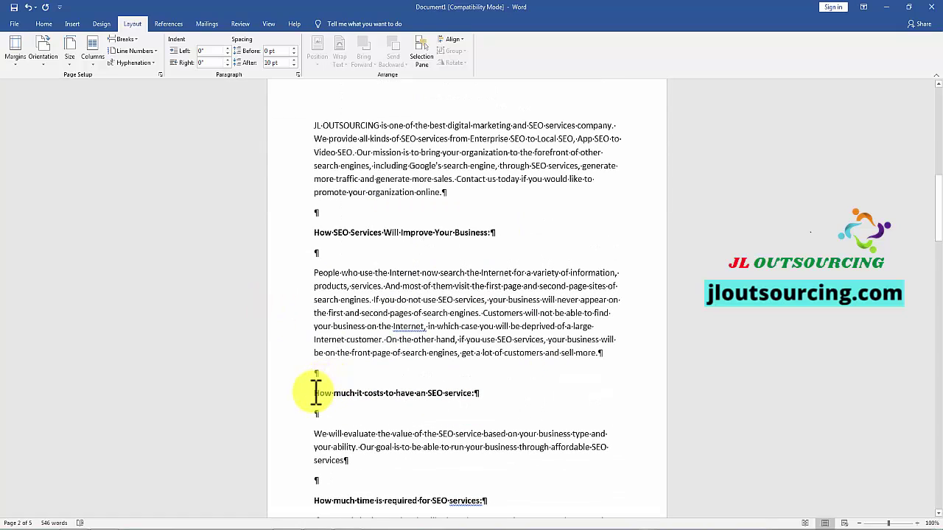
left_click(611, 352)
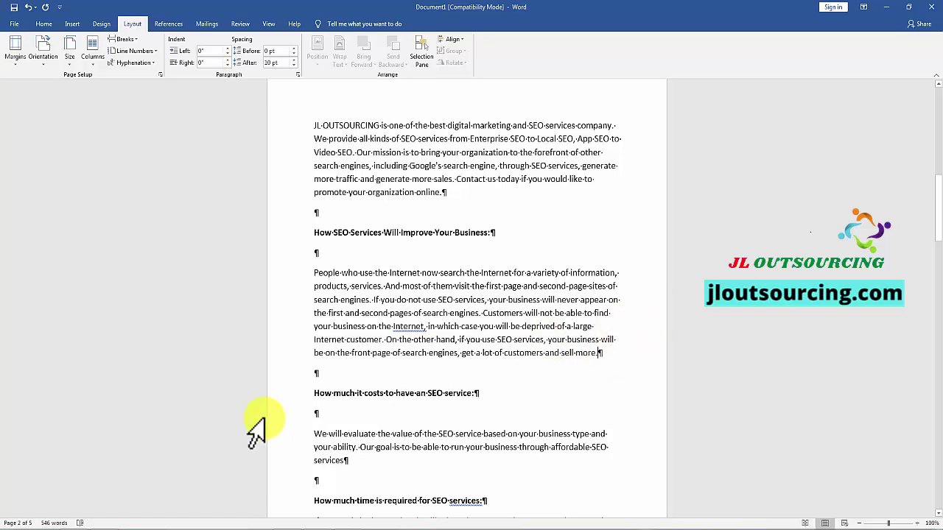
scroll(309, 383, "down", 1)
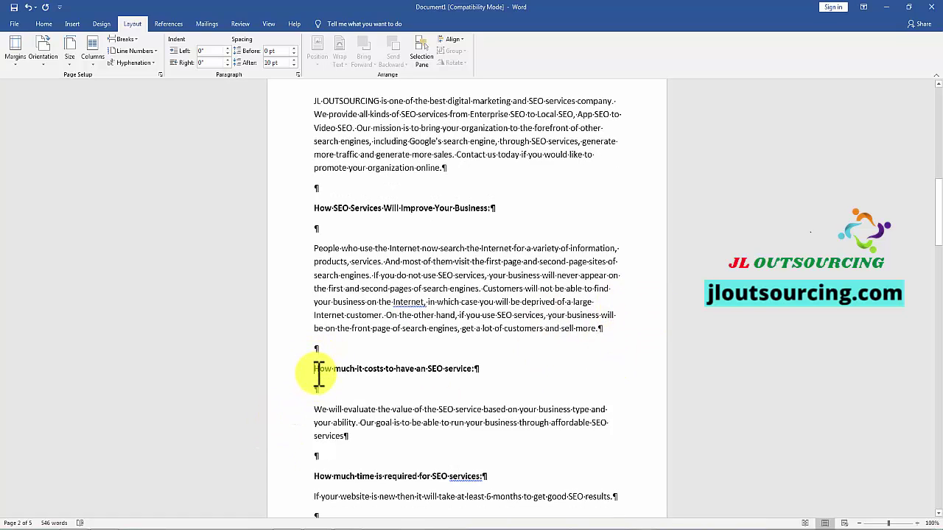
scroll(332, 310, "down", 2)
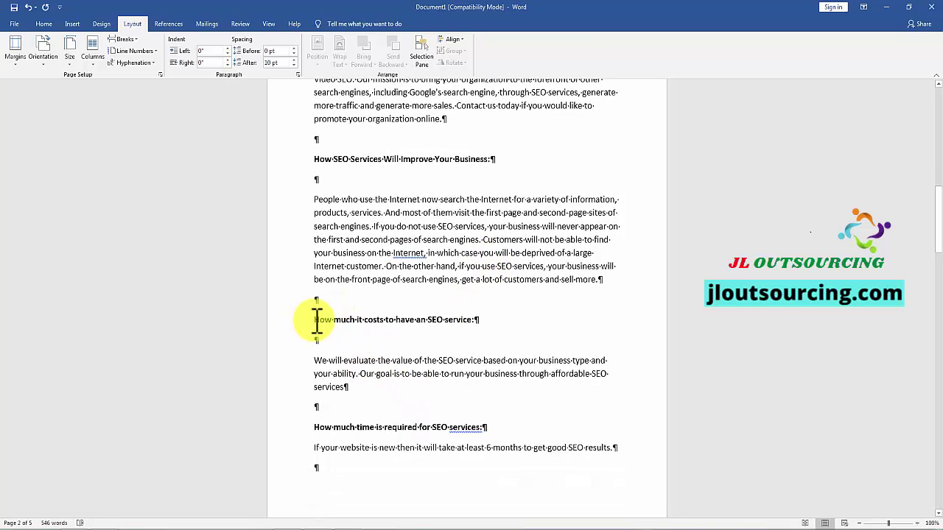
left_click(316, 320)
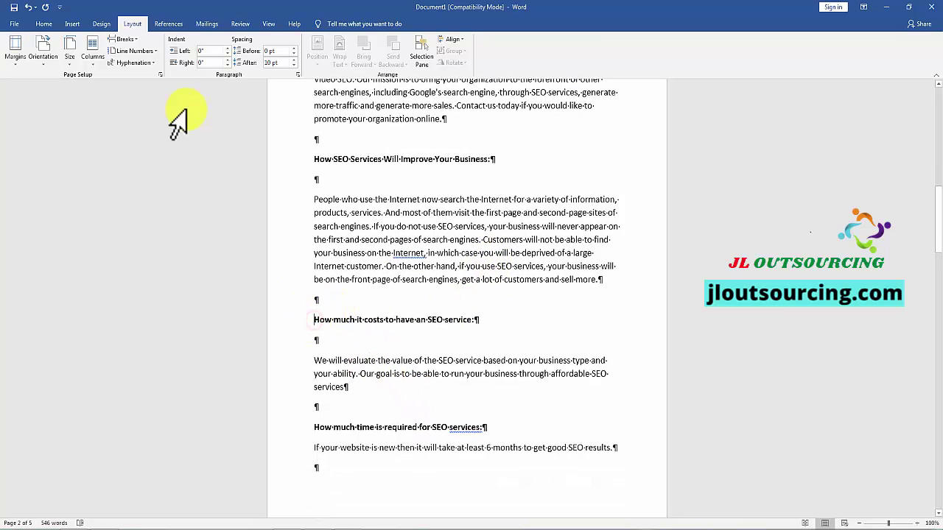
left_click(135, 40)
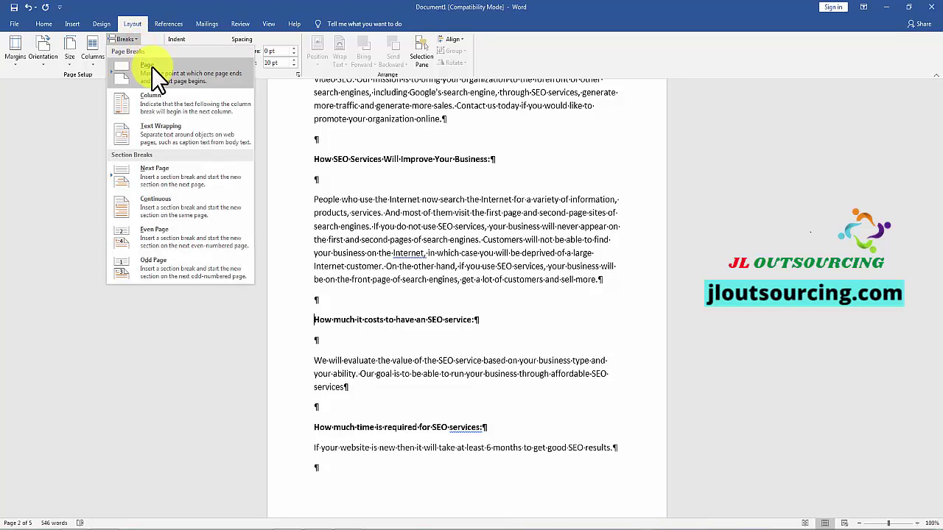
left_click(151, 67)
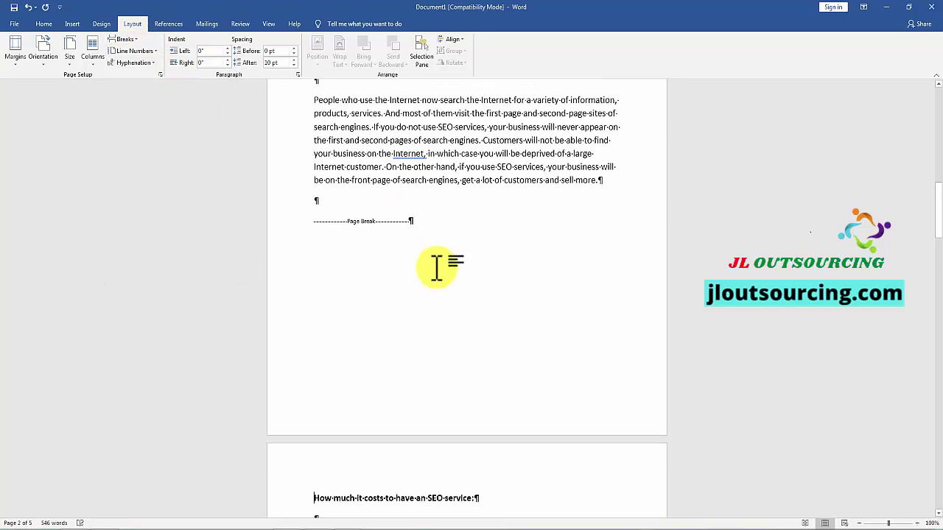
scroll(440, 265, "up", 3)
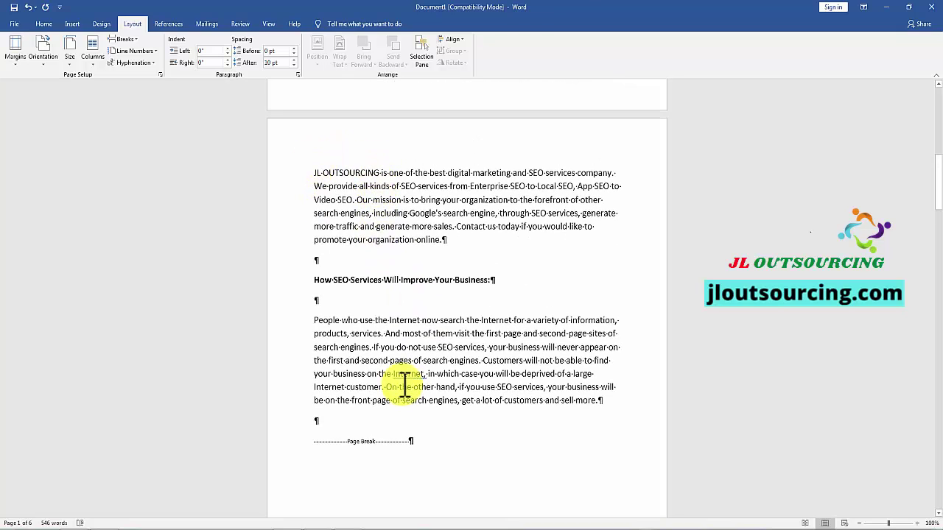
scroll(405, 384, "down", 9)
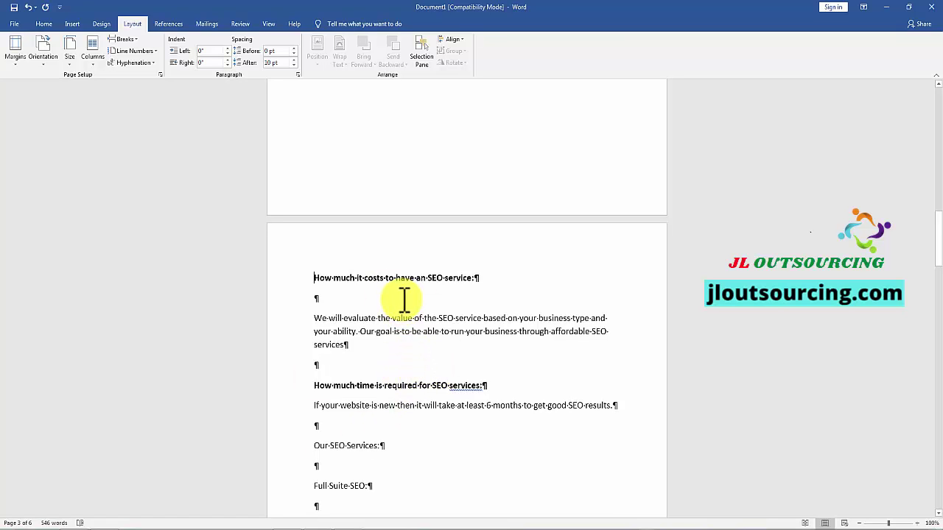
Step: Undo both inserted page breaks
left_click(28, 7)
left_click(28, 7)
left_click(28, 8)
left_click(28, 7)
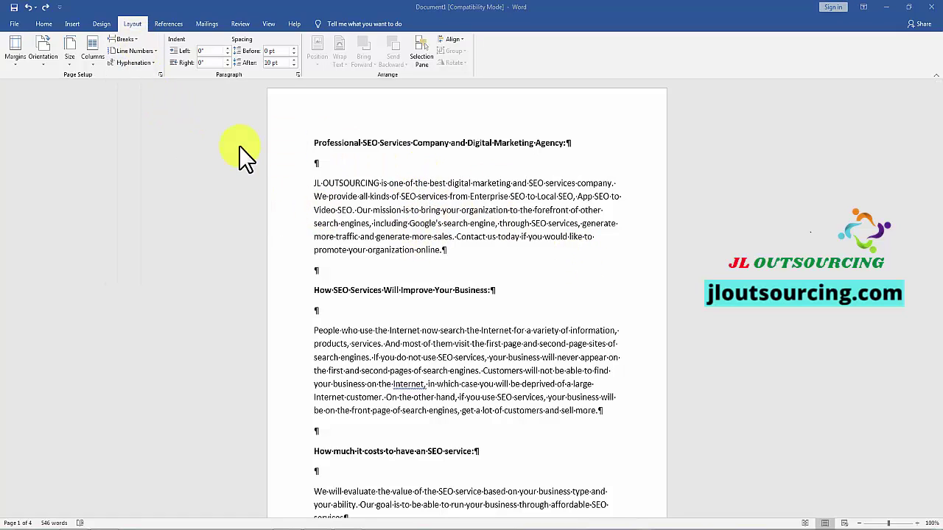
left_click(135, 40)
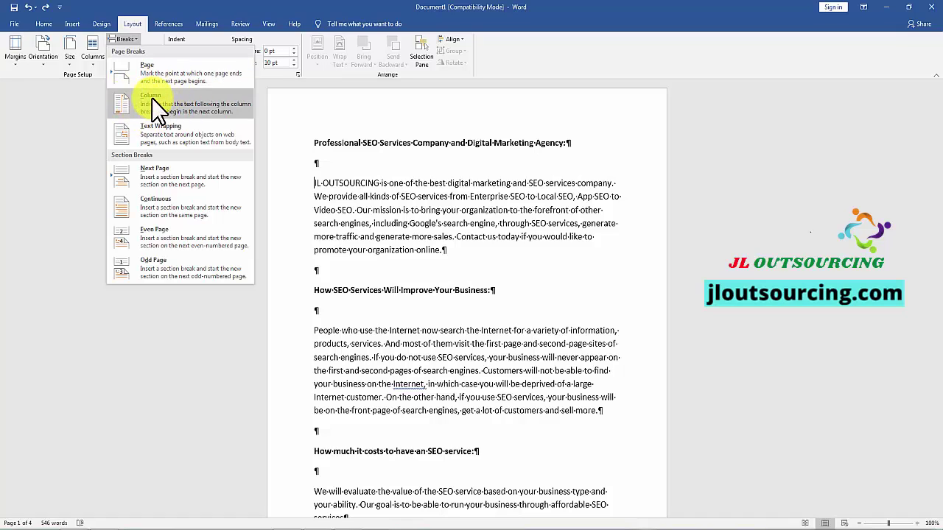
key("Escape")
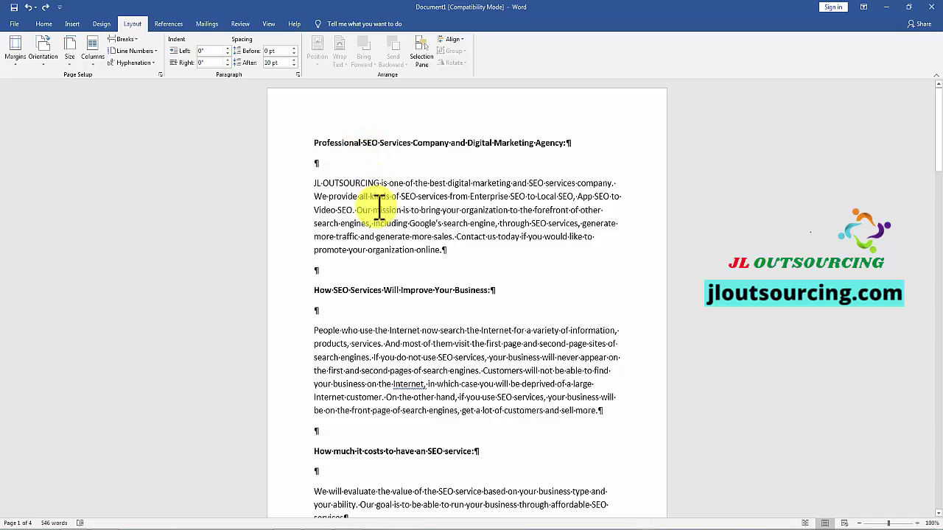
scroll(375, 209, "down", 1)
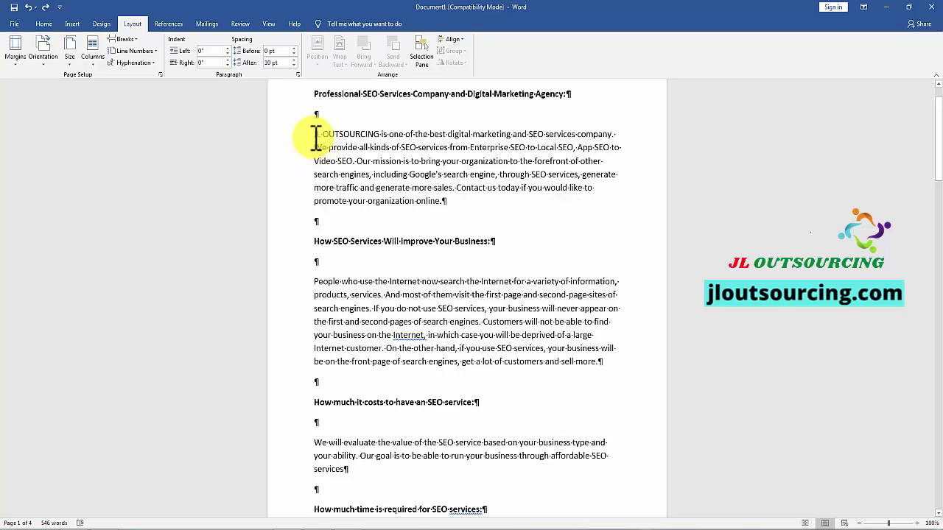
scroll(417, 151, "up", 1)
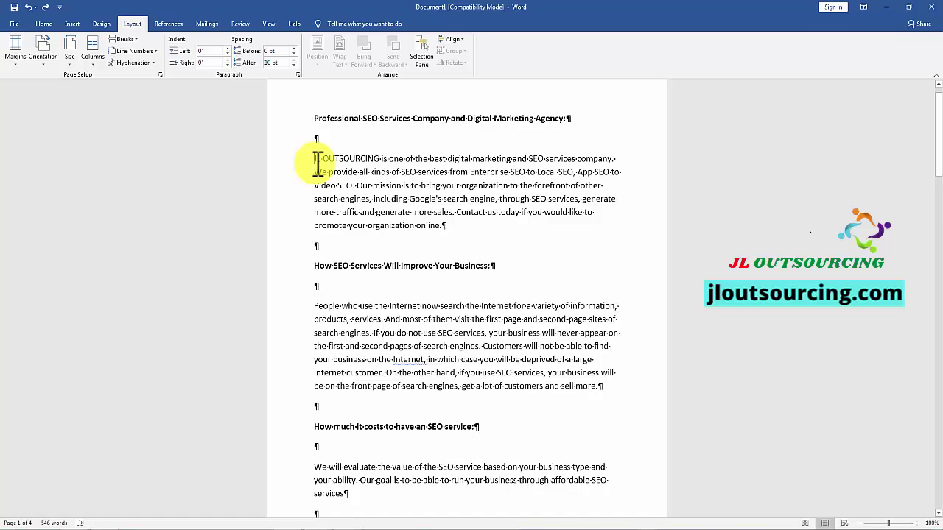
Step: Lay out the document text in two columns and look over how the text flows
left_click(96, 64)
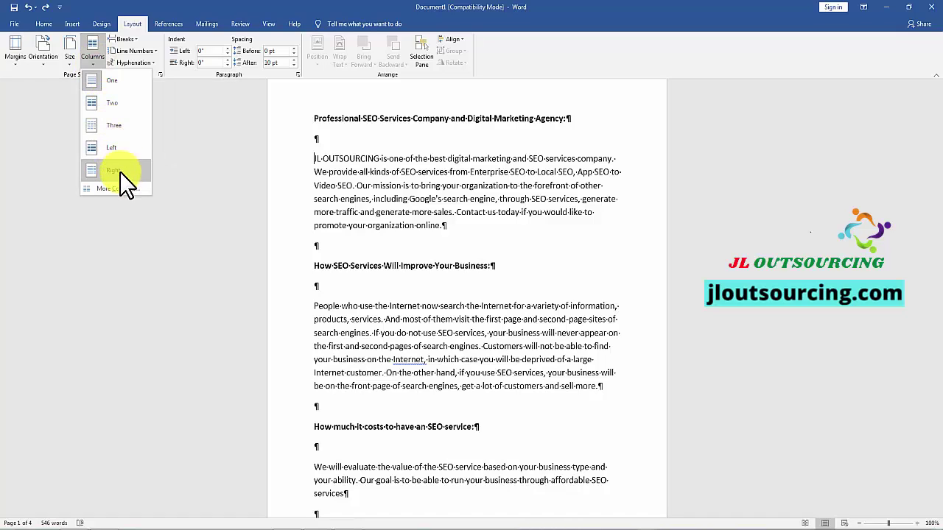
left_click(109, 102)
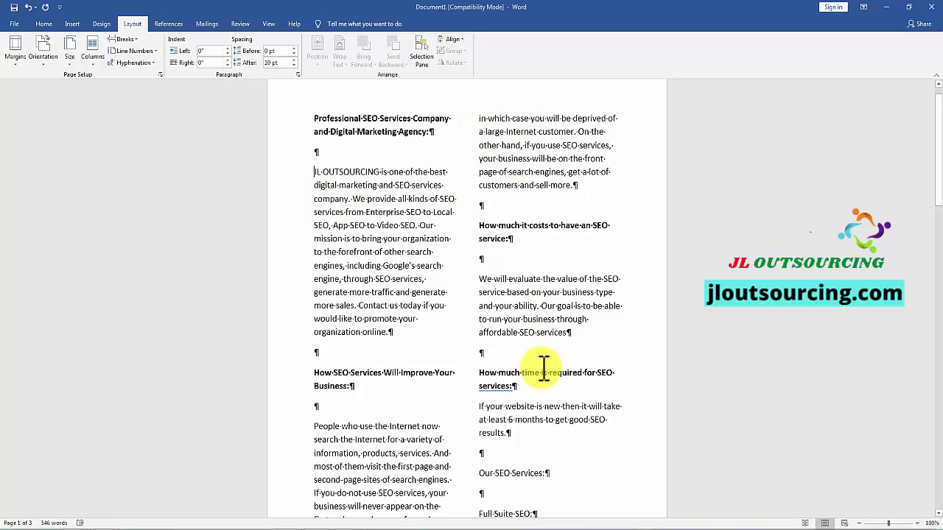
scroll(505, 373, "down", 3)
scroll(469, 346, "up", 3)
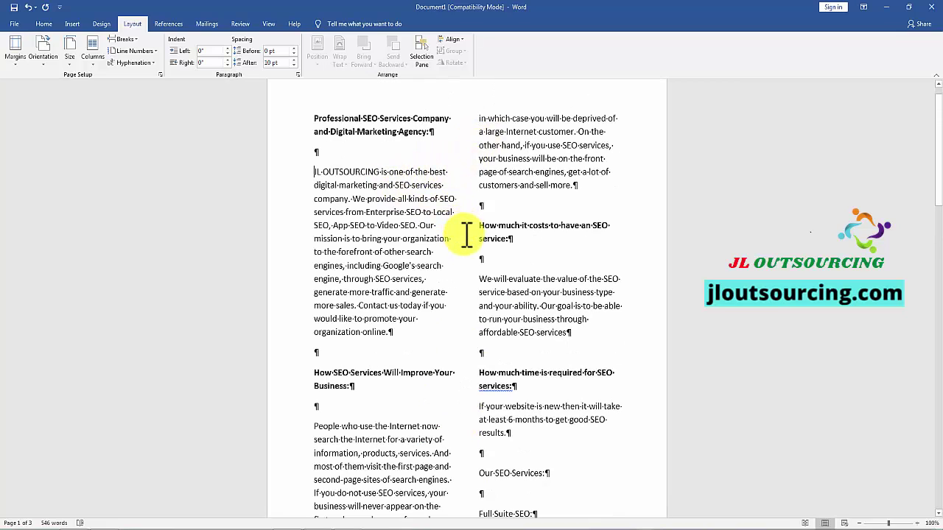
Step: Insert a column break before the heading "How much it costs to have an SEO service:" and examine the break marker and the following text
scroll(475, 331, "down", 1)
scroll(504, 169, "up", 1)
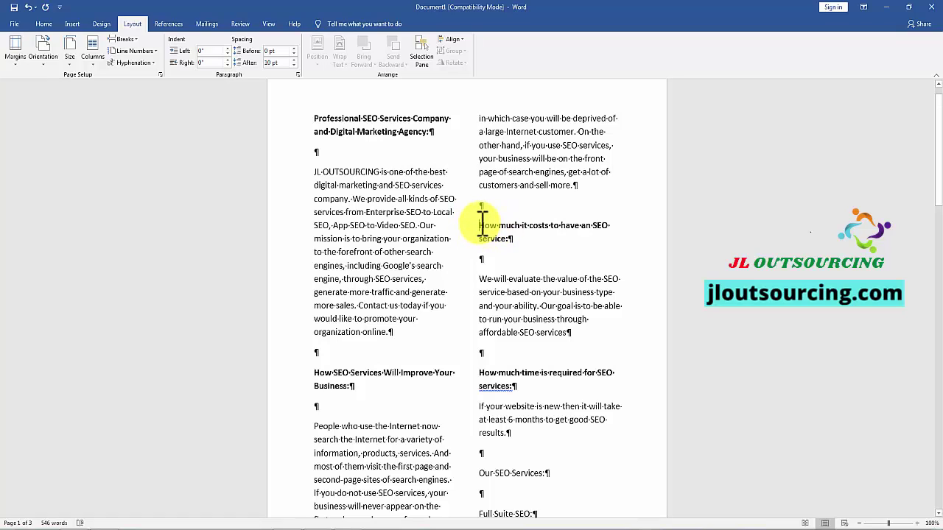
left_click(135, 39)
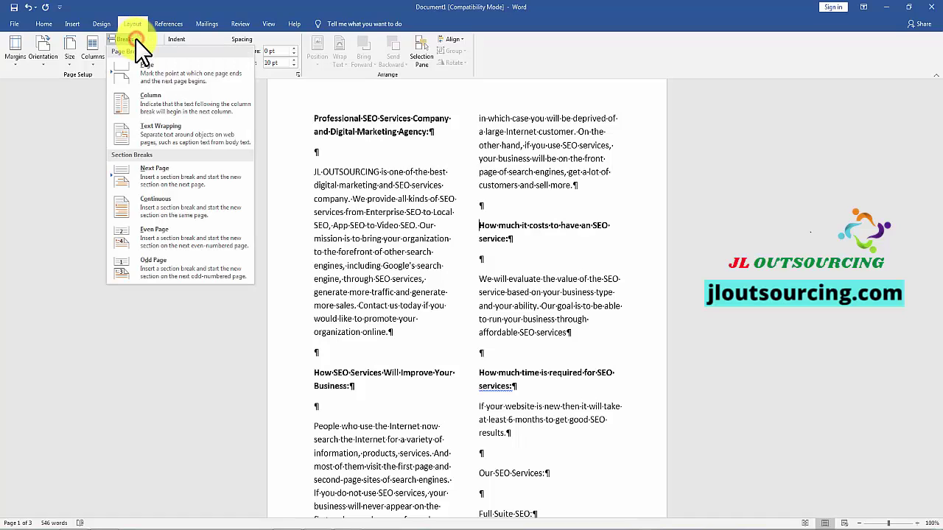
left_click(167, 101)
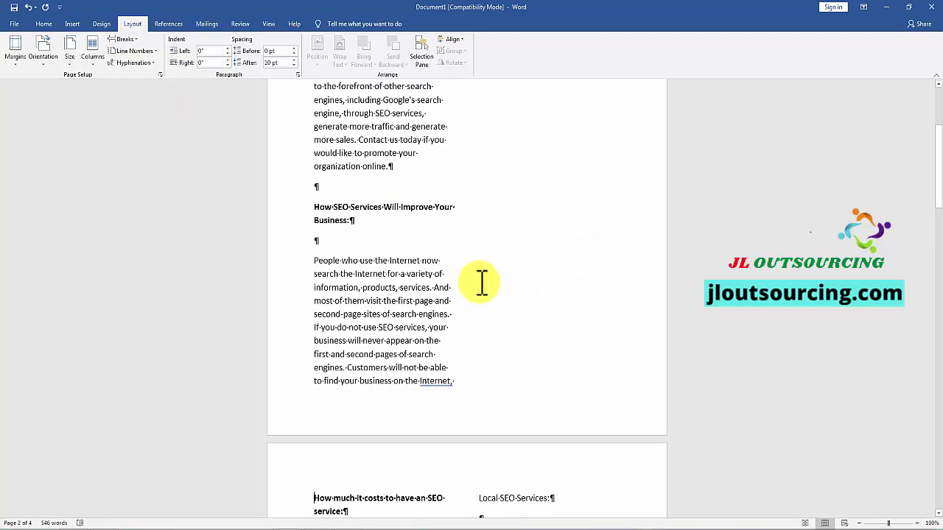
scroll(503, 272, "up", 5)
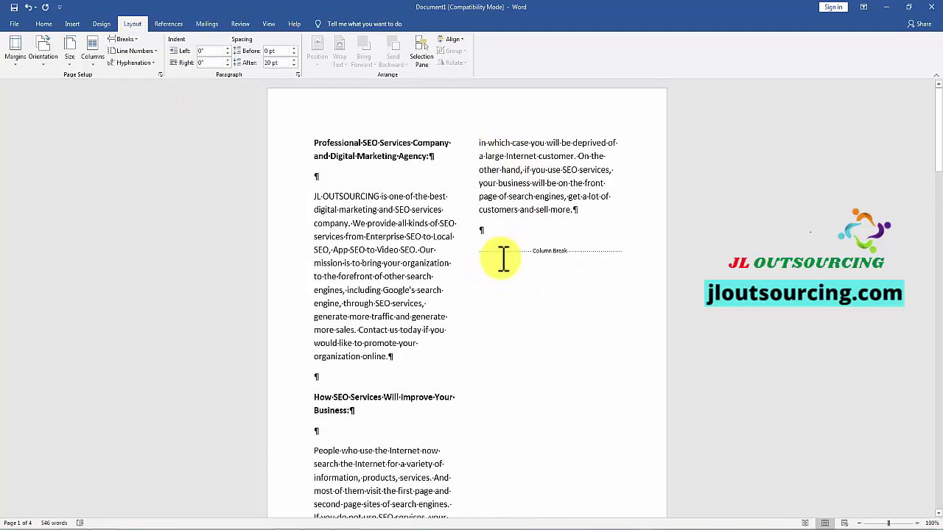
scroll(543, 280, "down", 5)
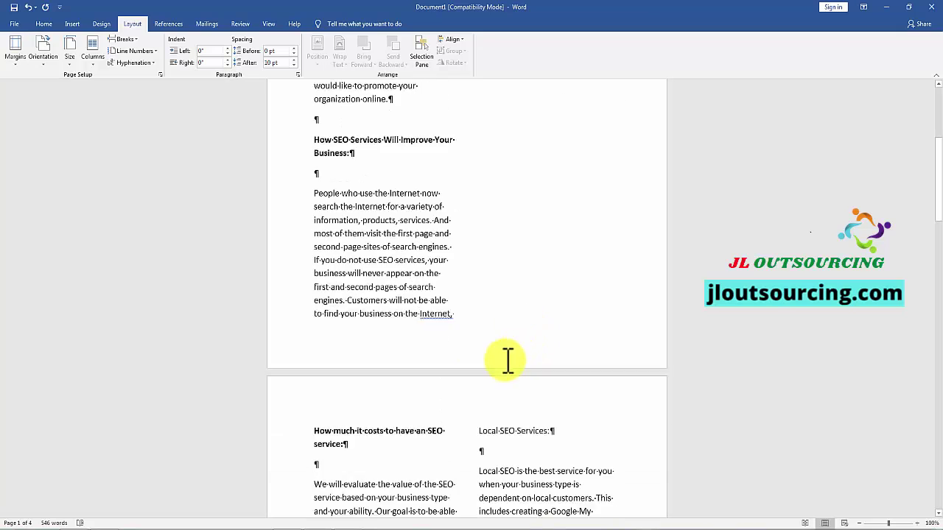
scroll(509, 295, "up", 5)
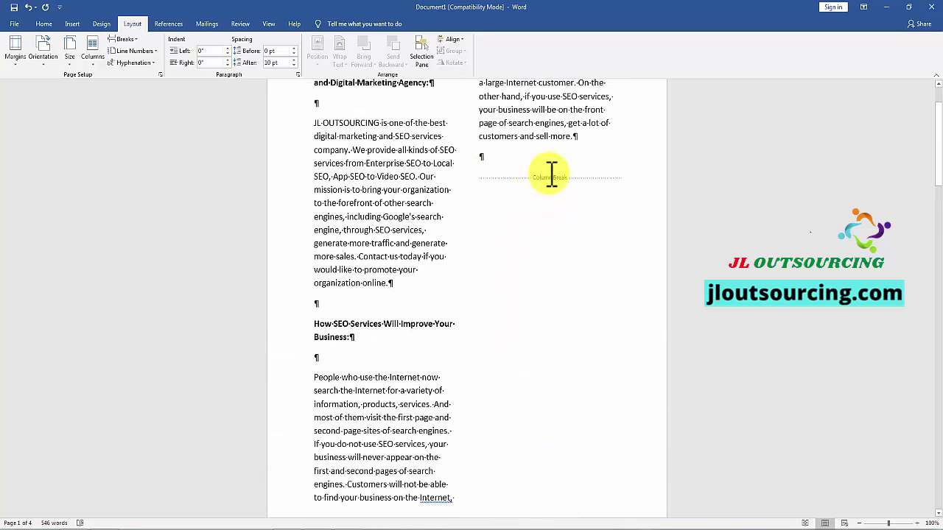
left_click(478, 177)
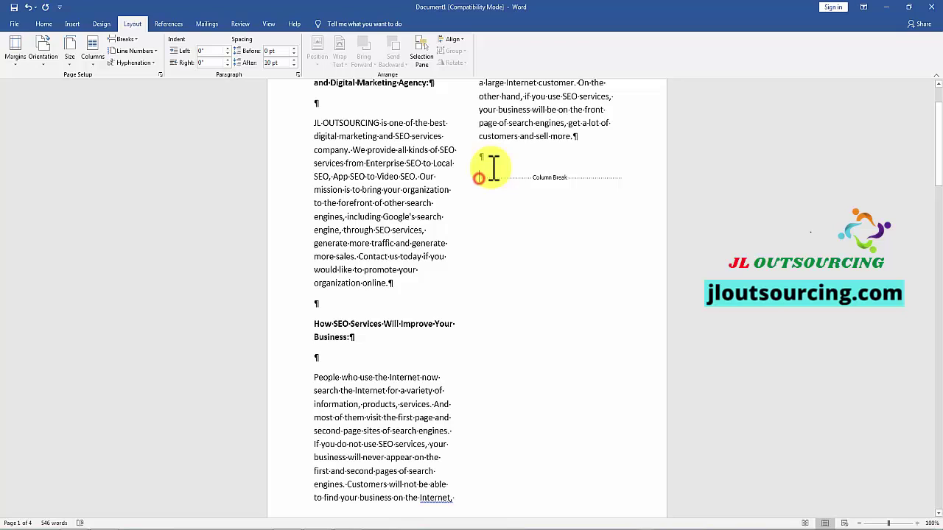
left_click(625, 177)
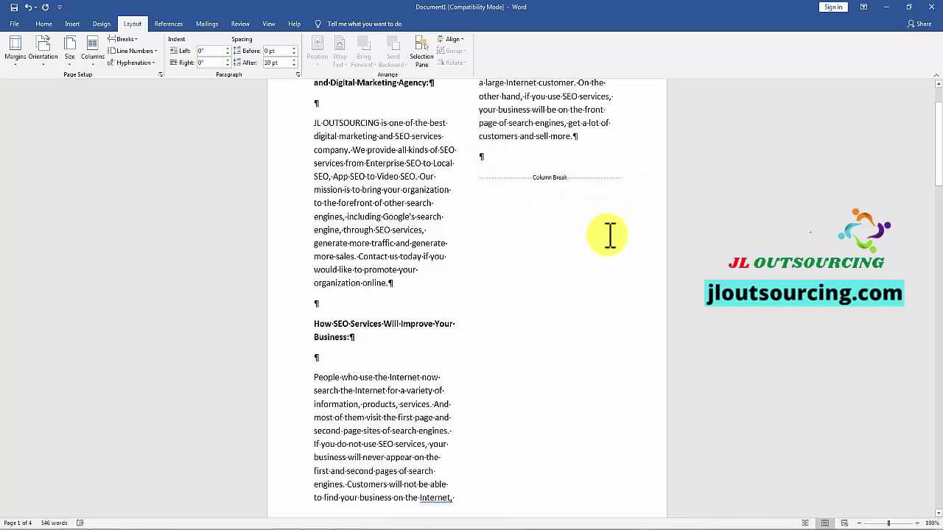
scroll(607, 243, "down", 2)
scroll(589, 309, "down", 3)
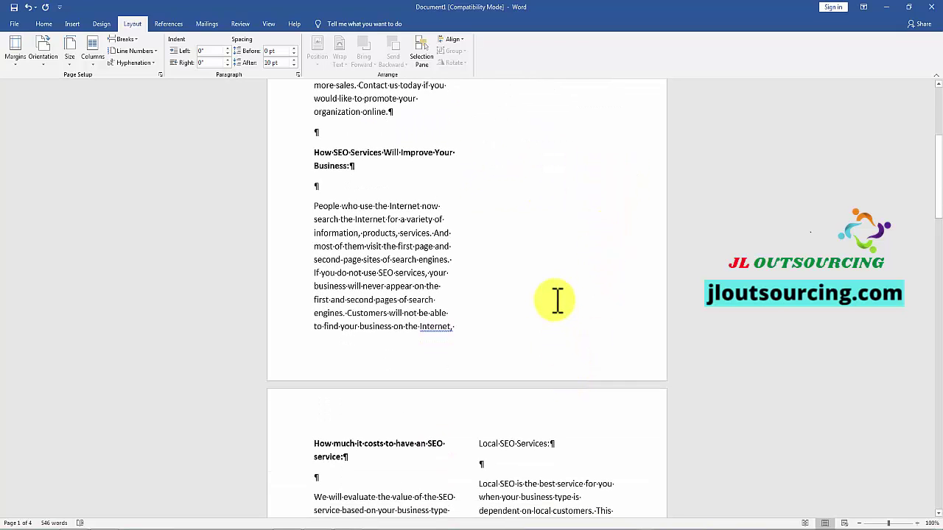
scroll(516, 287, "up", 6)
left_click(551, 253)
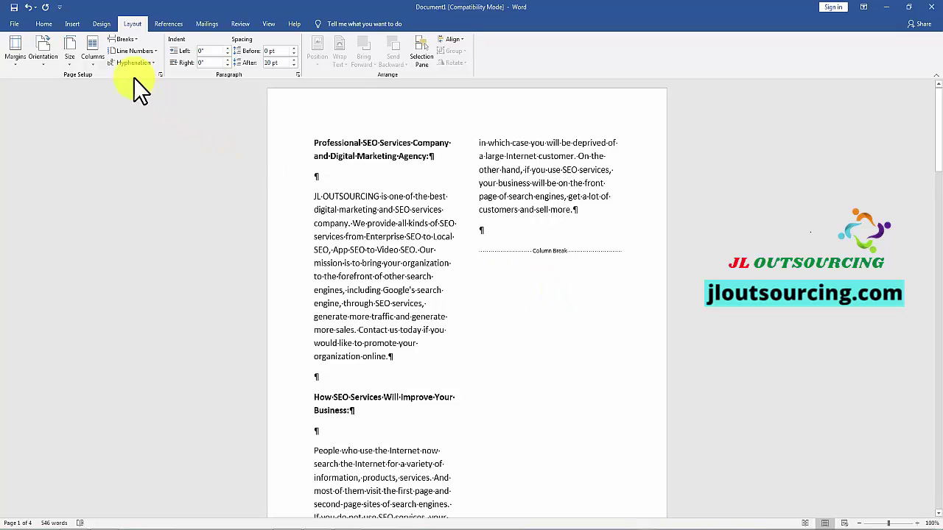
Step: Undo the inserted column break and look over the available section break types
left_click(137, 37)
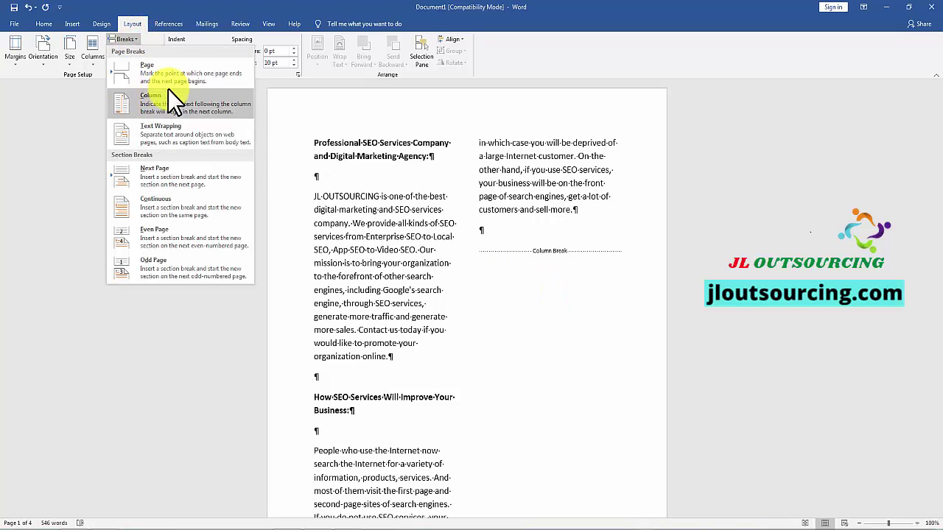
left_click(514, 259)
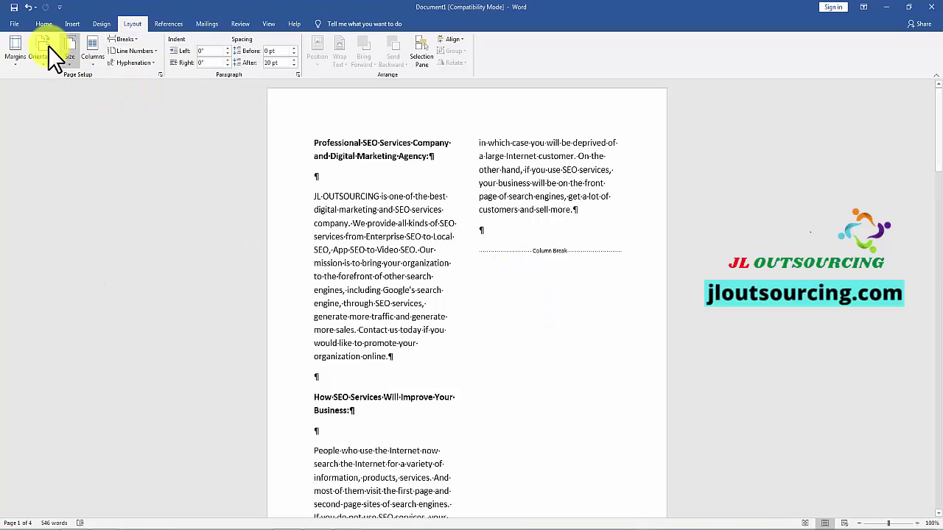
left_click(29, 8)
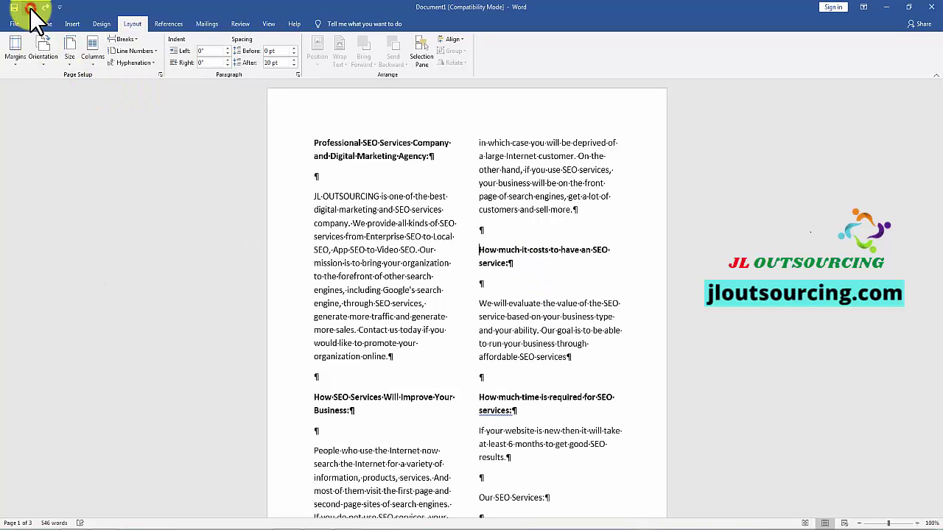
left_click(137, 41)
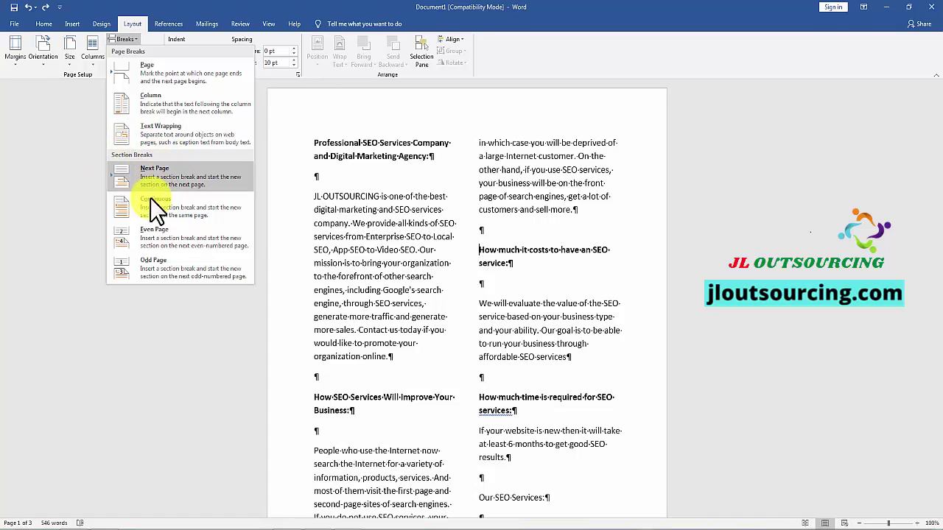
left_click(613, 284)
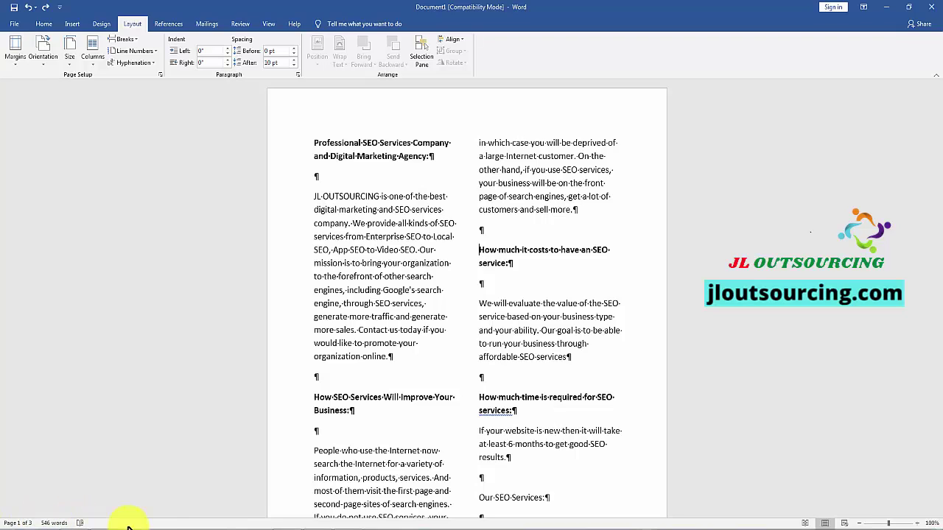
Step: Display the section number in the status bar
right_click(165, 523)
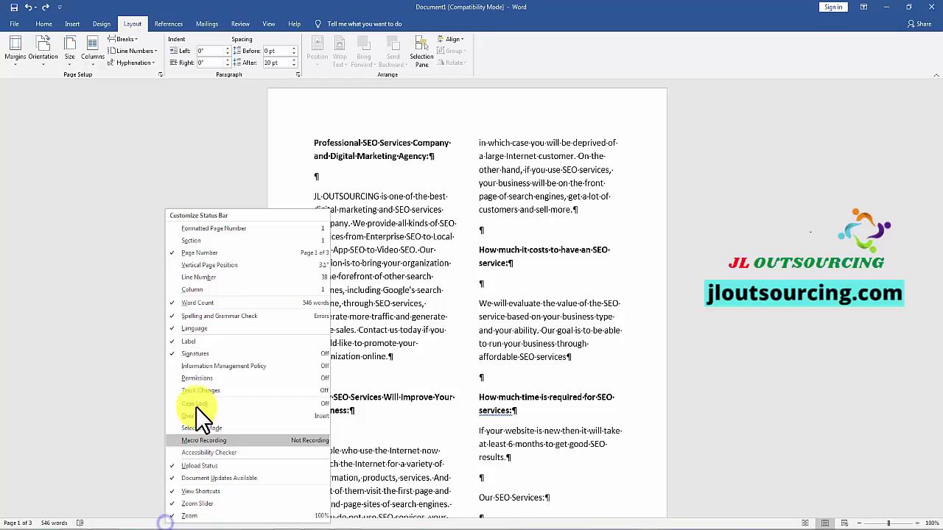
left_click(174, 240)
left_click(37, 466)
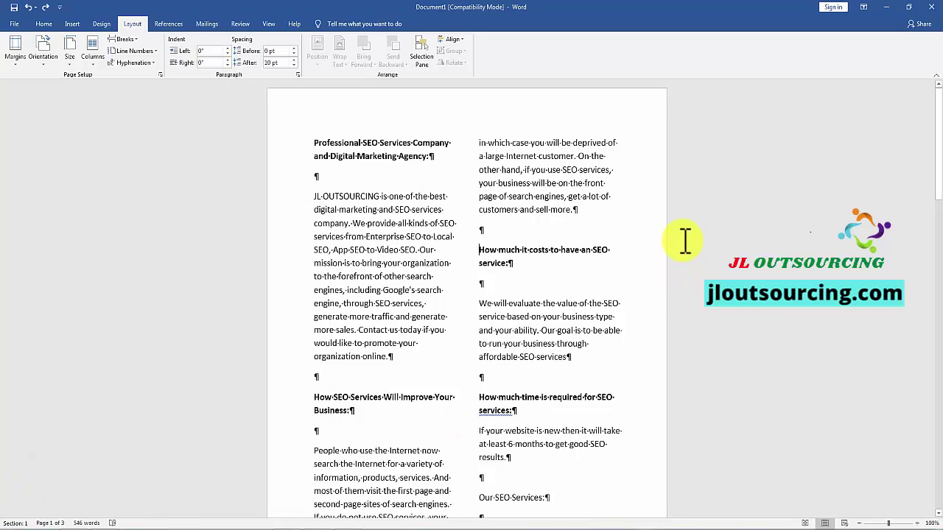
Step: Look through the document's pages to check the page and section numbering
scroll(400, 294, "down", 6)
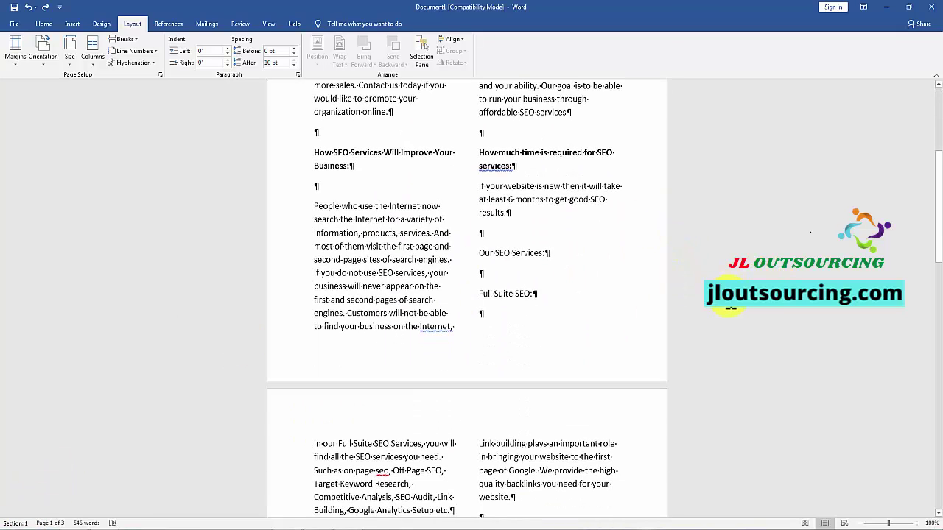
scroll(428, 221, "up", 3)
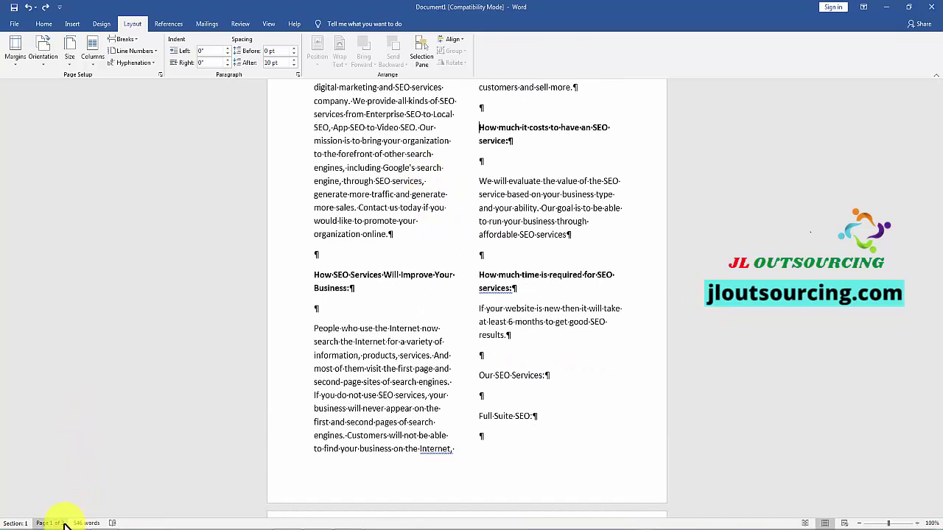
scroll(336, 242, "up", 3)
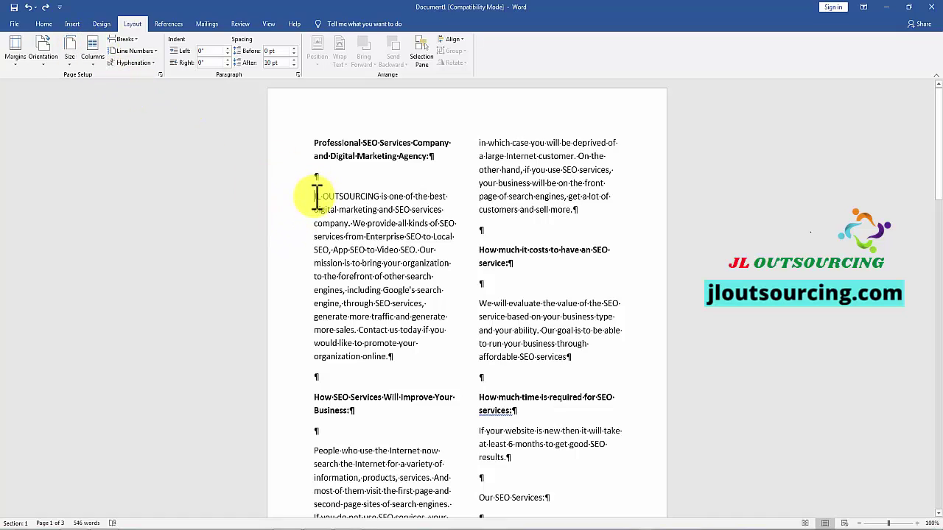
scroll(555, 351, "down", 10)
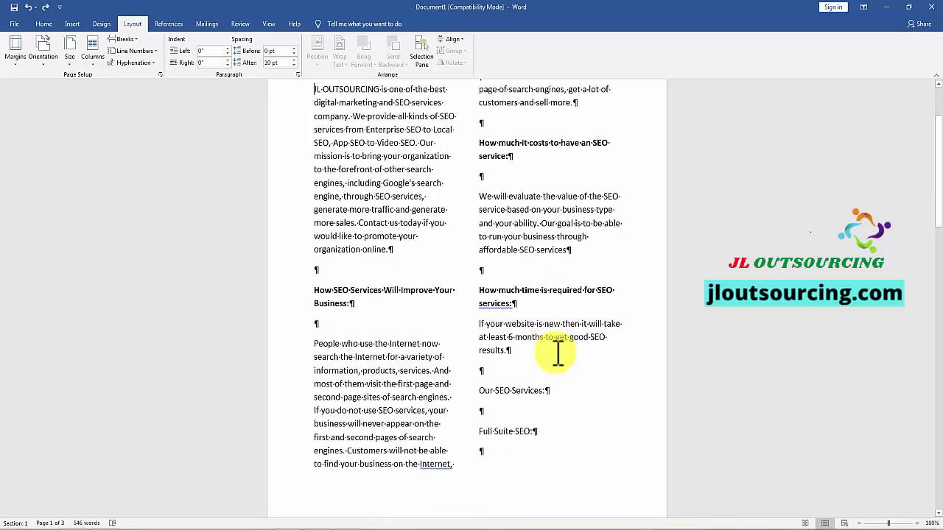
scroll(531, 407, "down", 15)
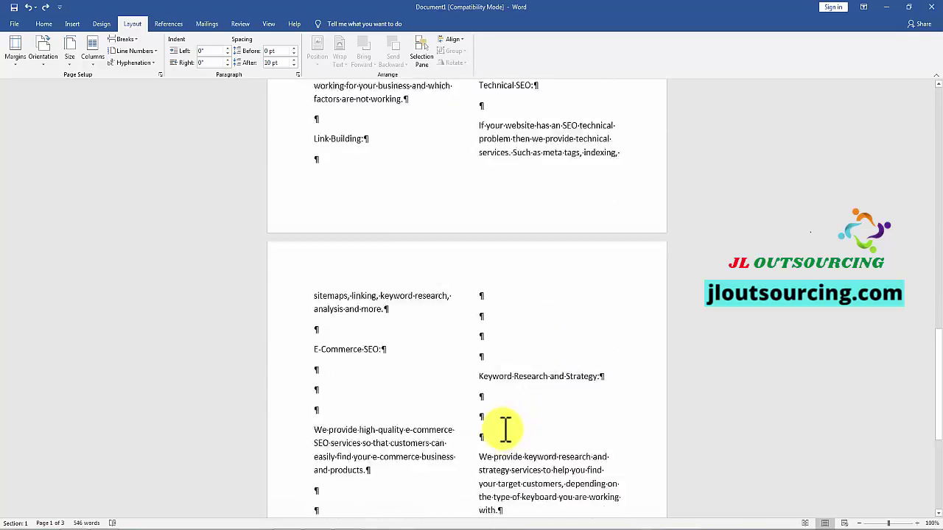
scroll(489, 361, "up", 20)
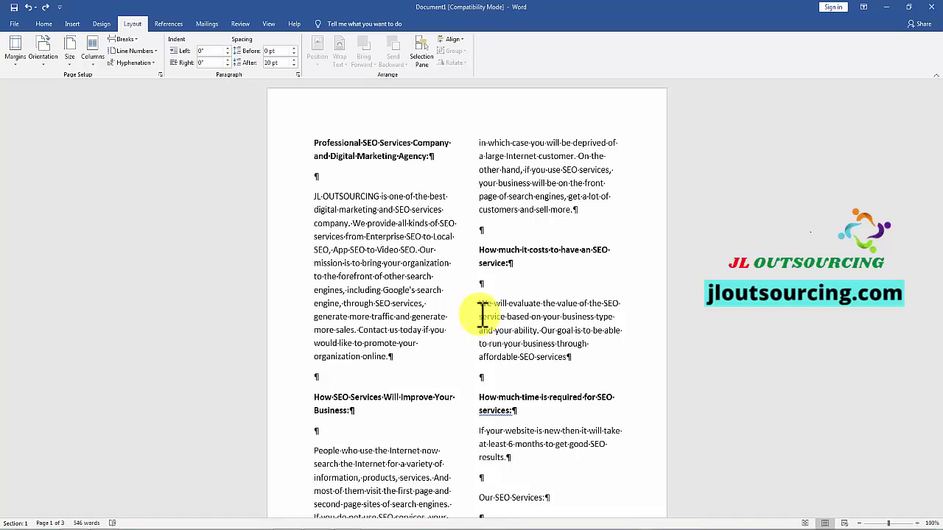
left_click(446, 154)
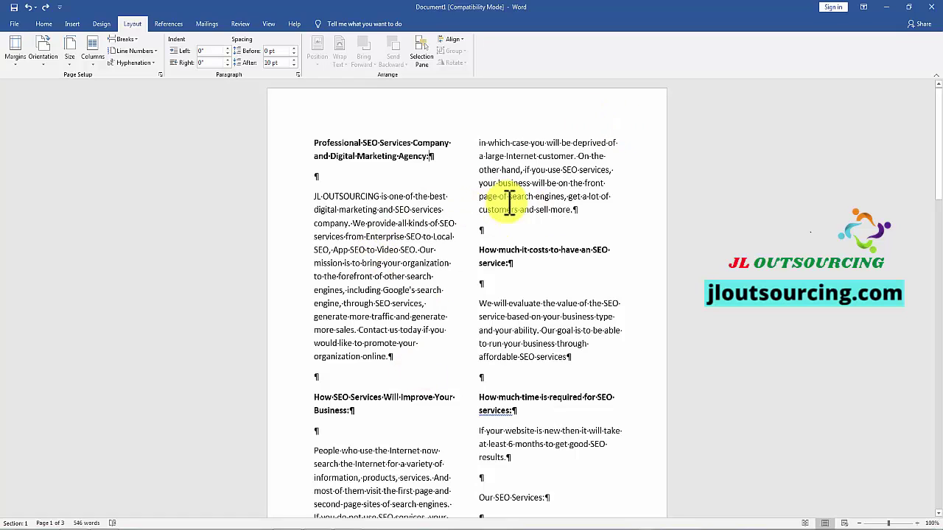
left_click_drag(312, 145, 428, 147)
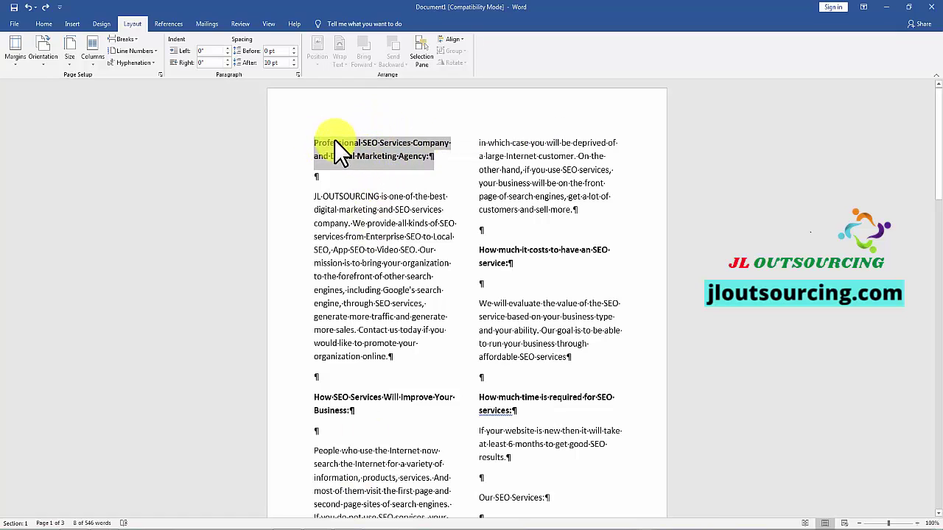
left_click(440, 157)
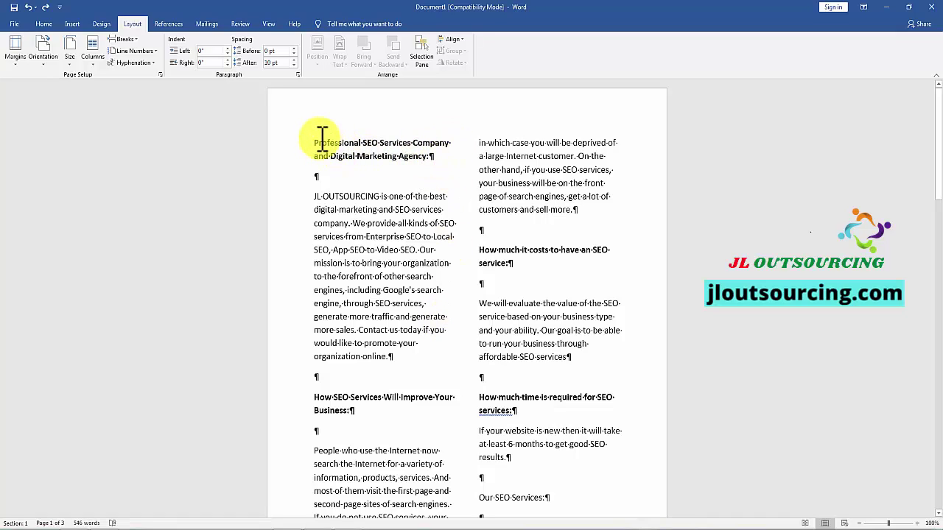
left_click_drag(312, 139, 449, 157)
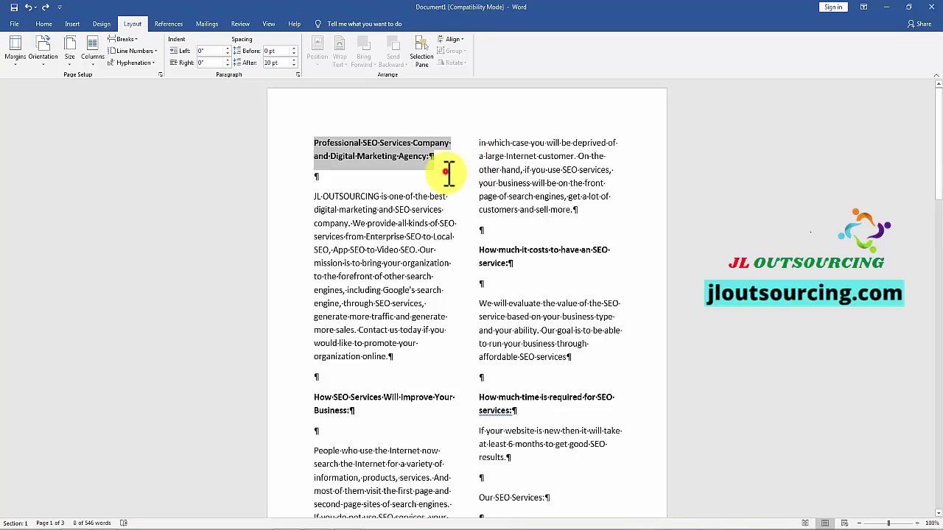
left_click(446, 170)
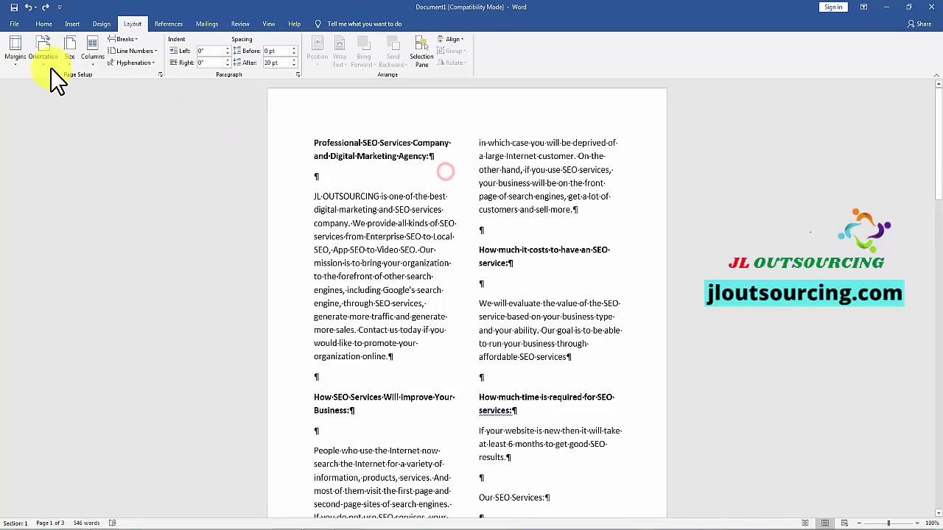
Step: Undo the two-column layout and insert a Next Page section break just below the heading "Professional SEO Services Company and Digital Marketing Agency:"
left_click(28, 8)
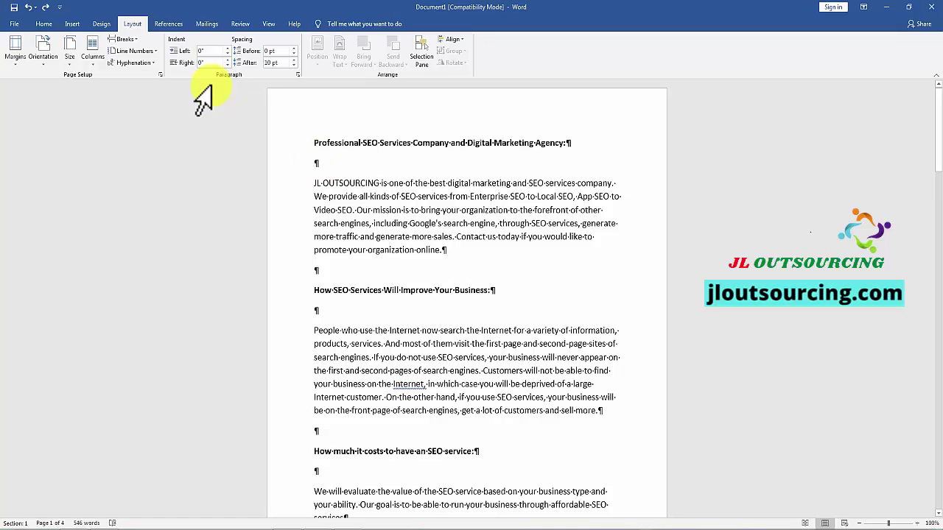
left_click(135, 39)
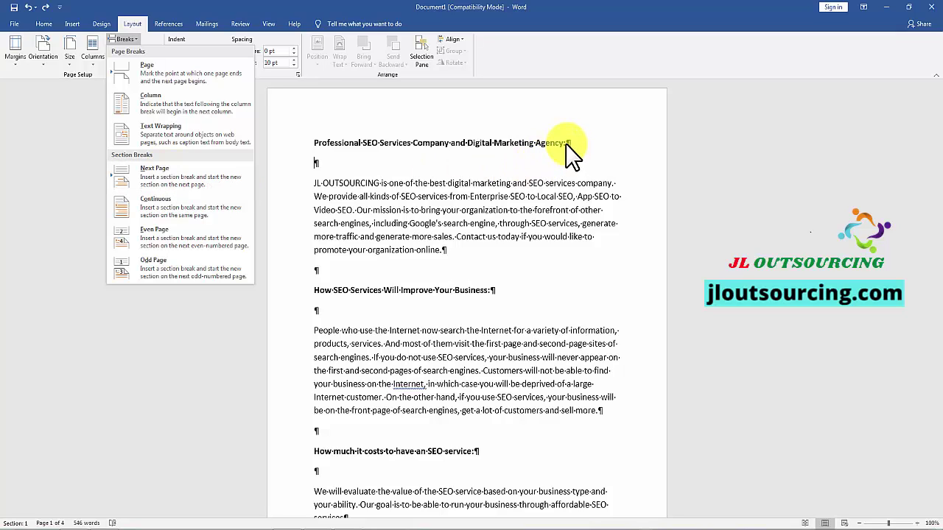
left_click(315, 163)
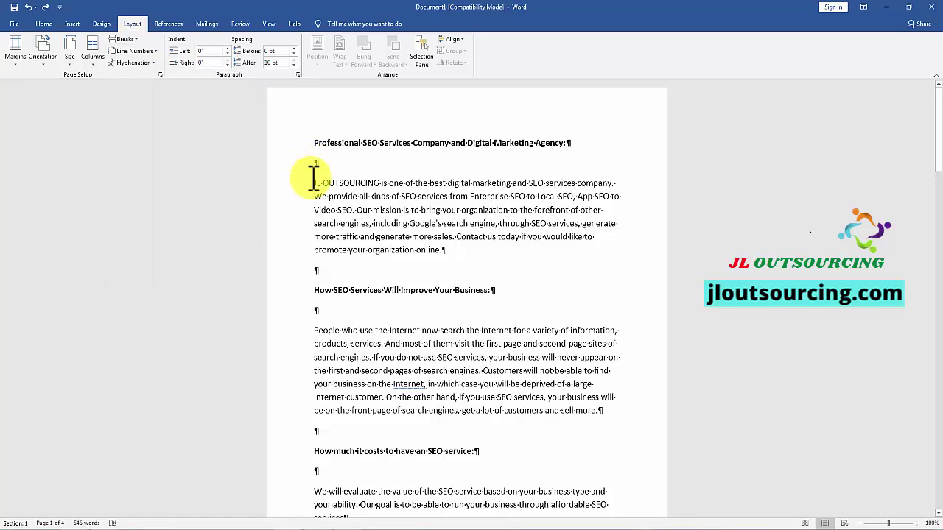
left_click(129, 39)
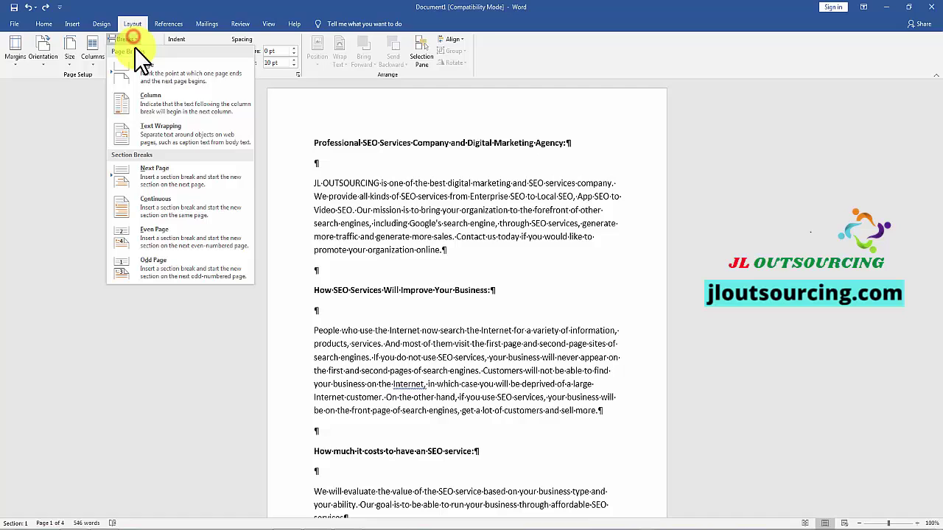
left_click(197, 178)
scroll(505, 223, "down", 5)
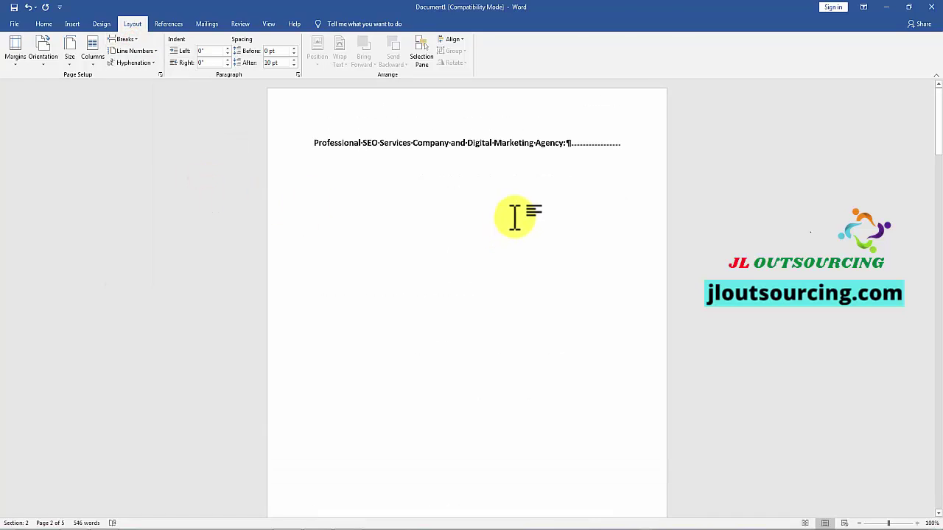
Step: Check the section and page numbers of the title page and of the page after the section break
left_click(320, 140)
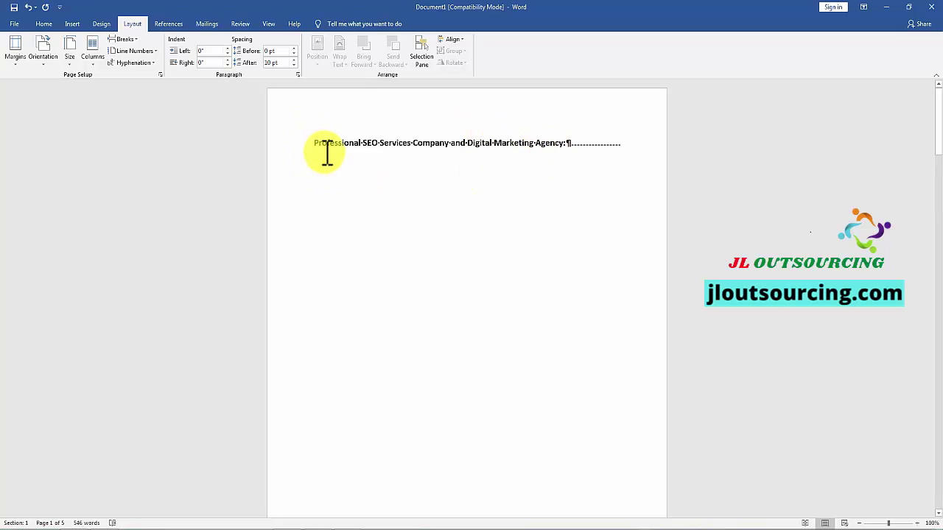
scroll(330, 183, "down", 9)
left_click(384, 258)
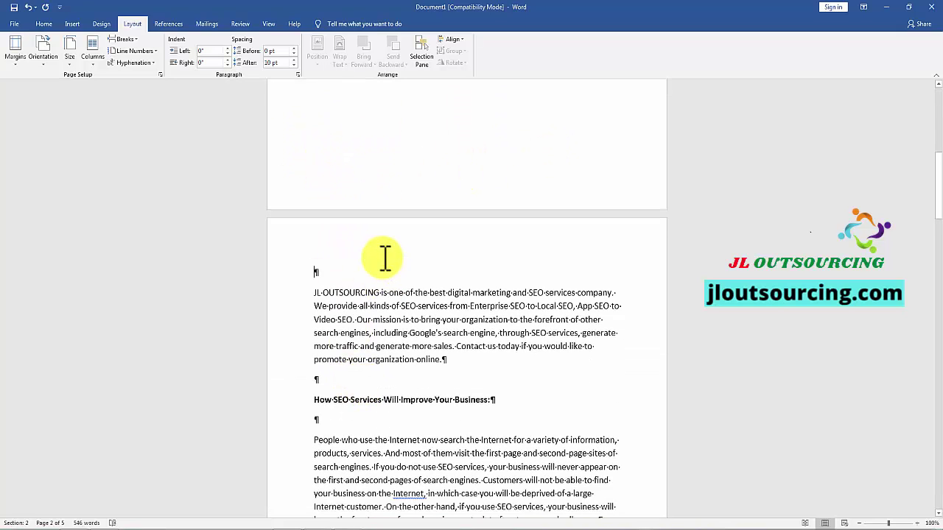
scroll(385, 254, "up", 9)
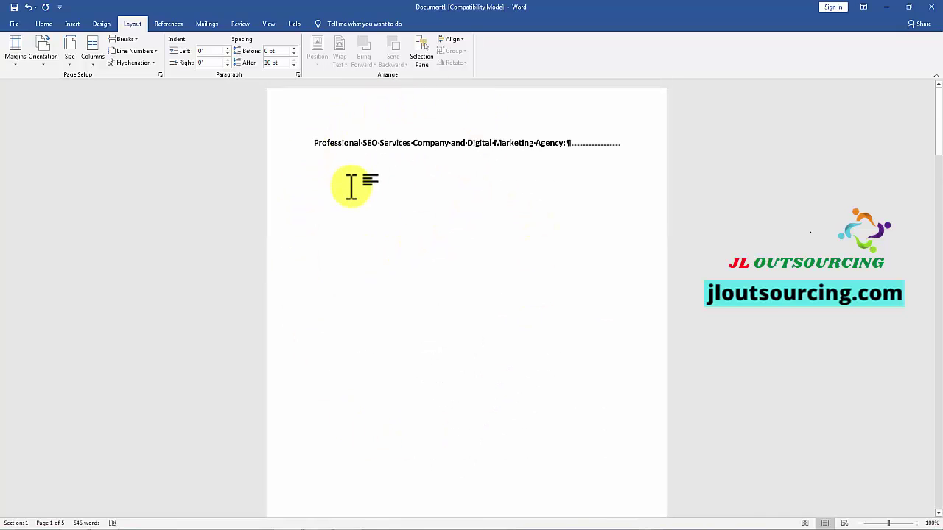
scroll(335, 381, "down", 9)
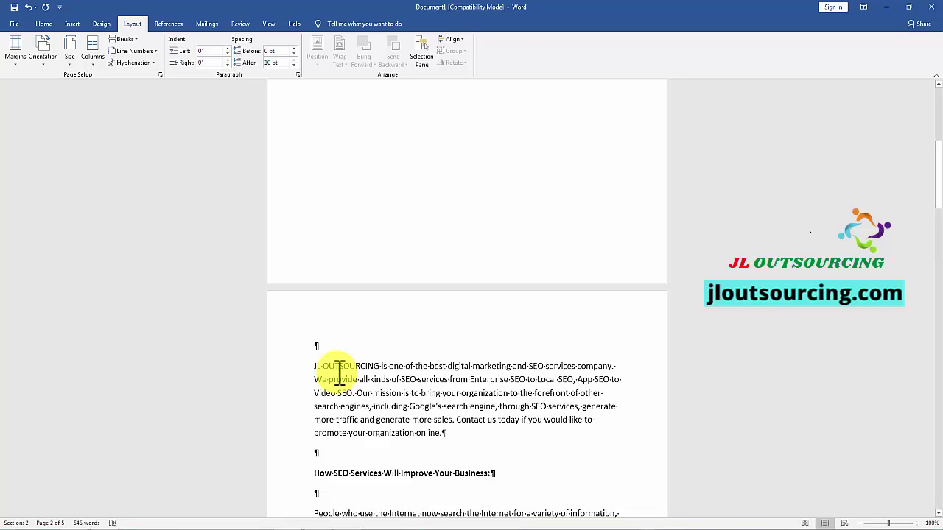
scroll(395, 295, "up", 9)
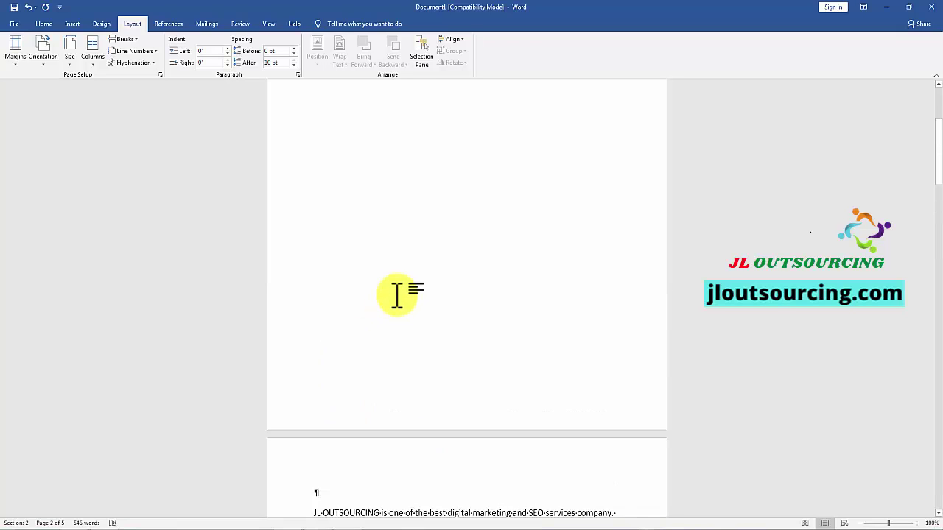
Step: Highlight the title heading on the first page and look through the text of the following section
left_click(314, 143)
left_click_drag(315, 143, 572, 147)
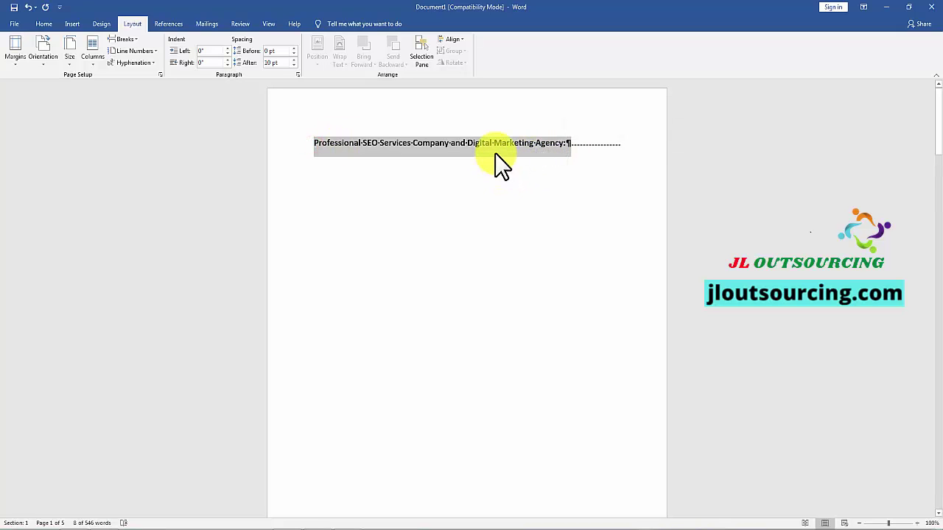
key("ctrl+x")
scroll(479, 290, "down", 10)
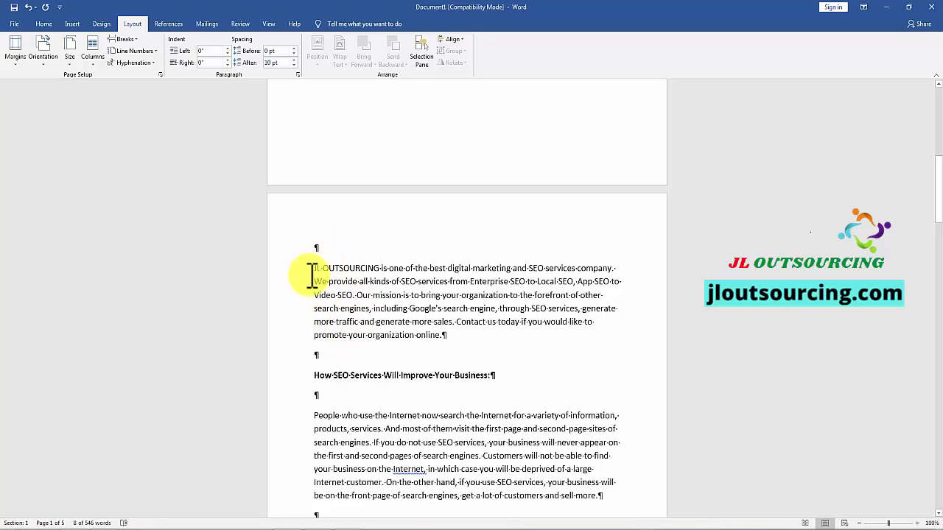
scroll(437, 366, "down", 3)
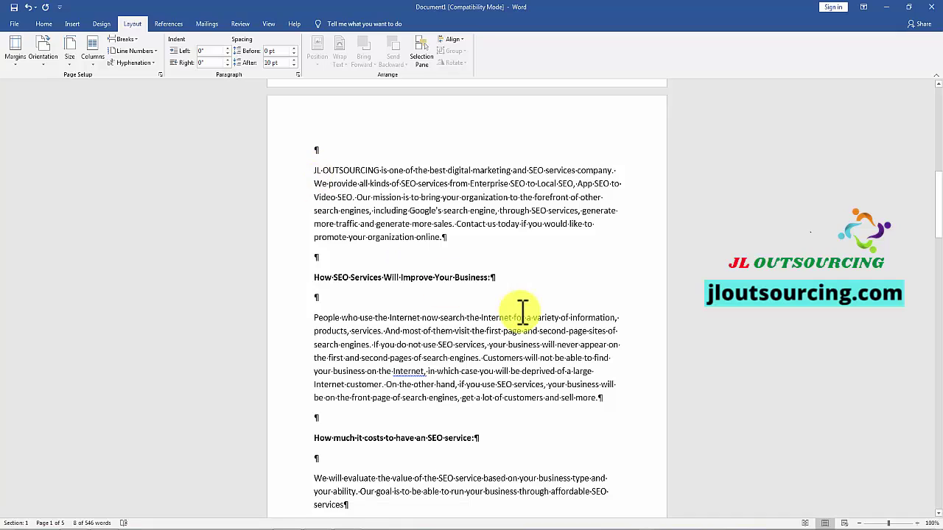
scroll(520, 315, "down", 6)
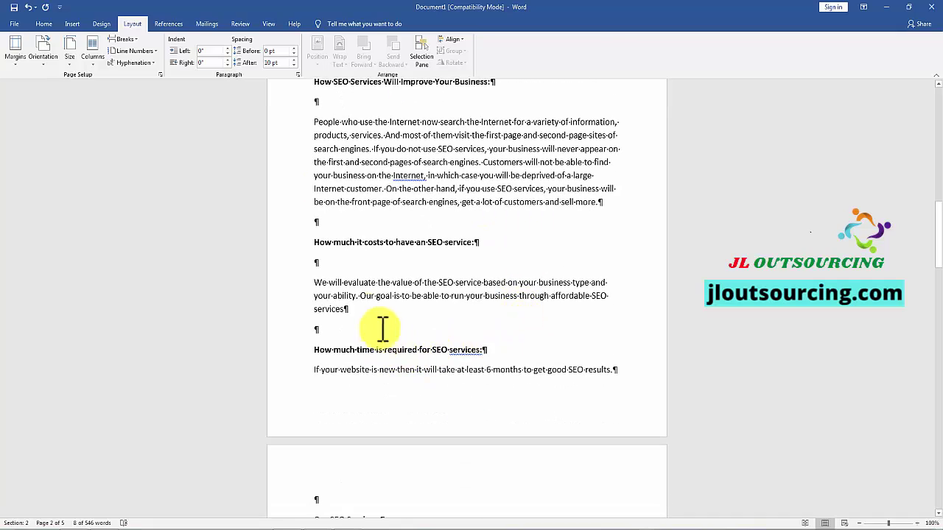
scroll(420, 291, "up", 15)
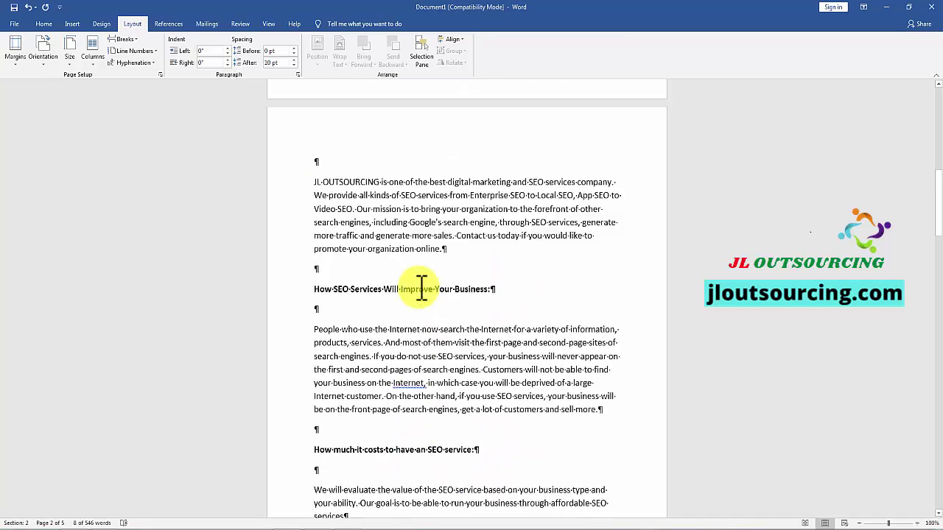
scroll(349, 196, "up", 4)
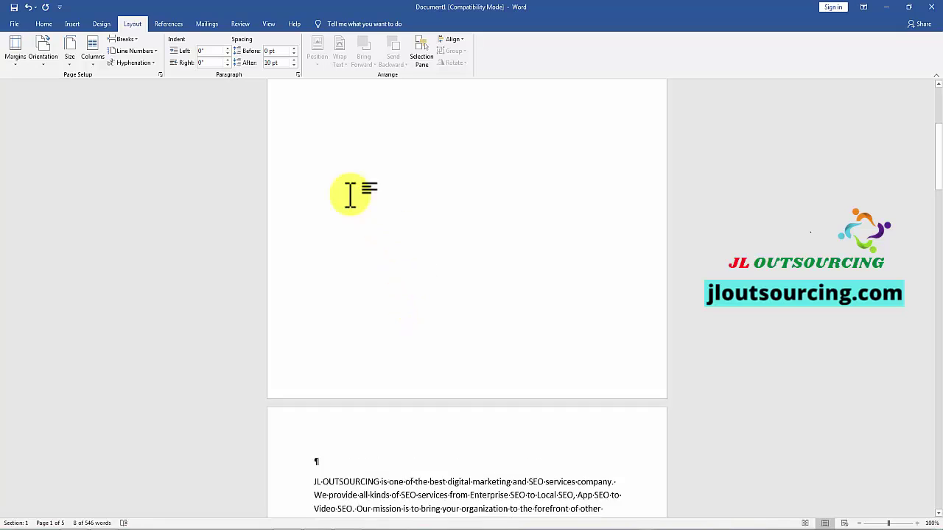
Step: Undo the Next Page section break below the title heading
left_click(131, 39)
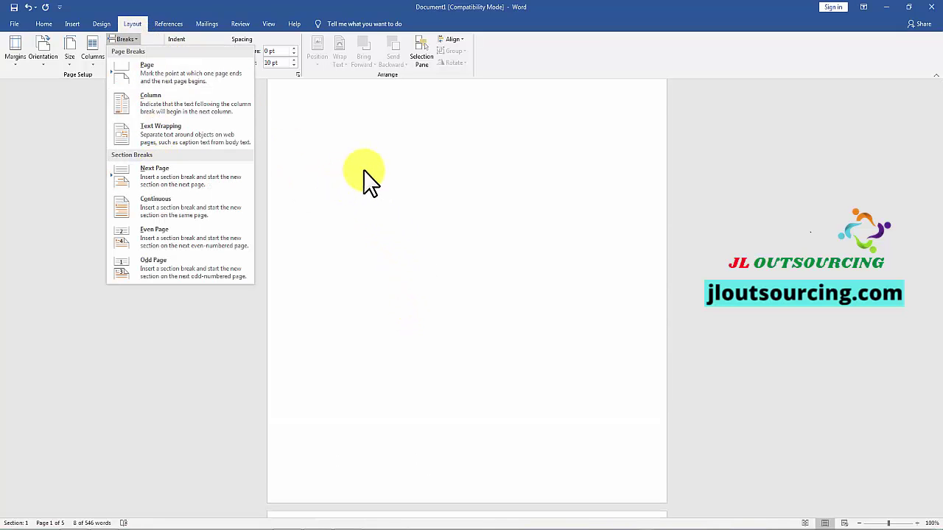
key("Escape")
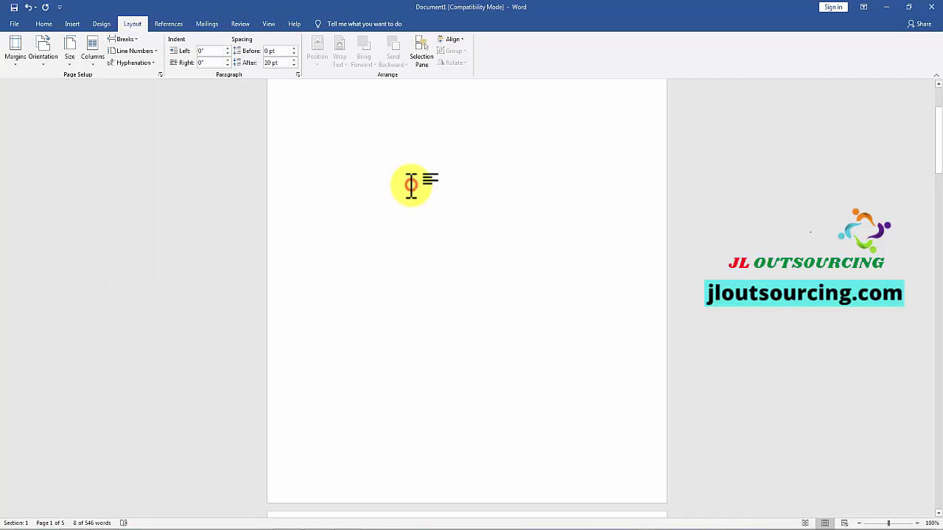
scroll(410, 185, "up", 3)
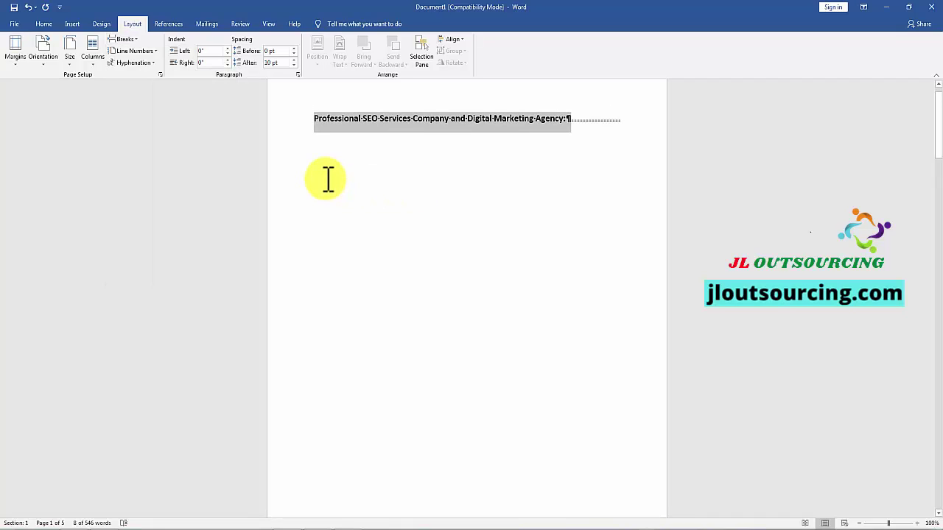
left_click(331, 153)
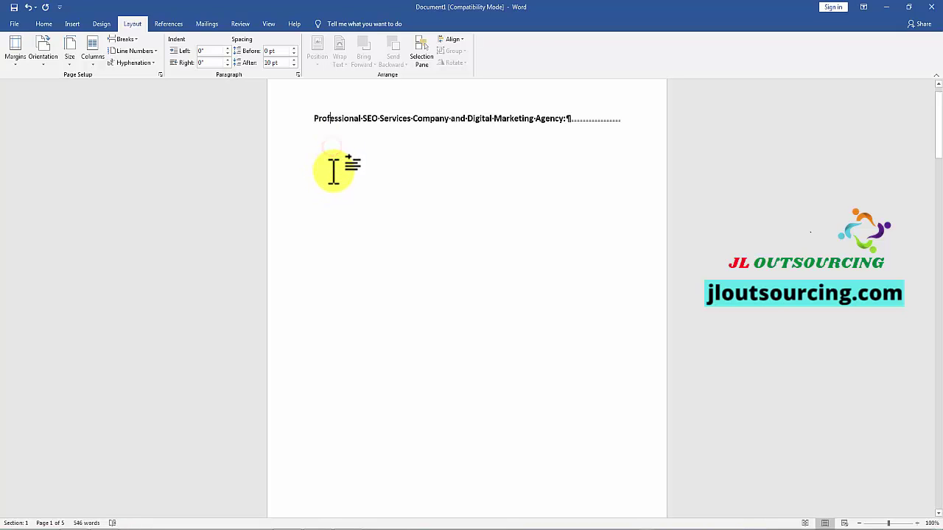
left_click(28, 7)
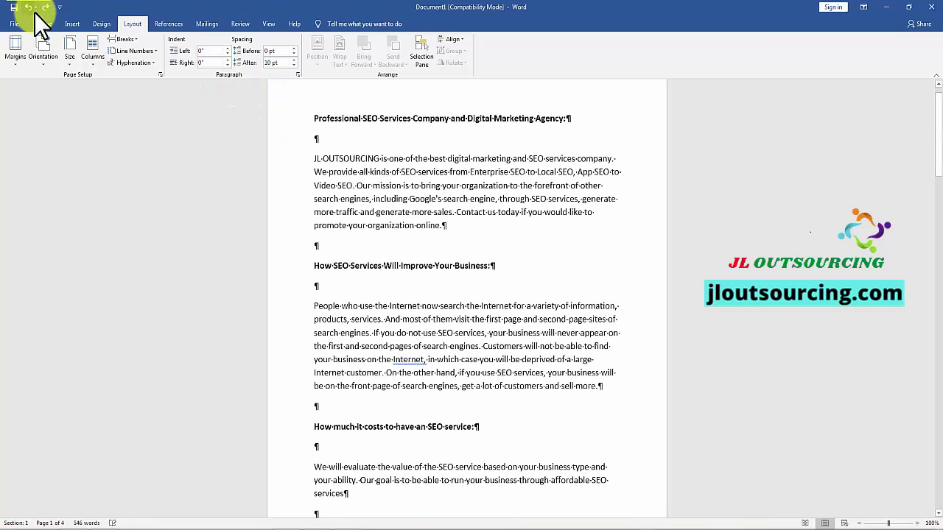
Step: Look over the section break types and highlight the body text from the first paragraph through the paragraph on affordable SEO services
left_click(124, 39)
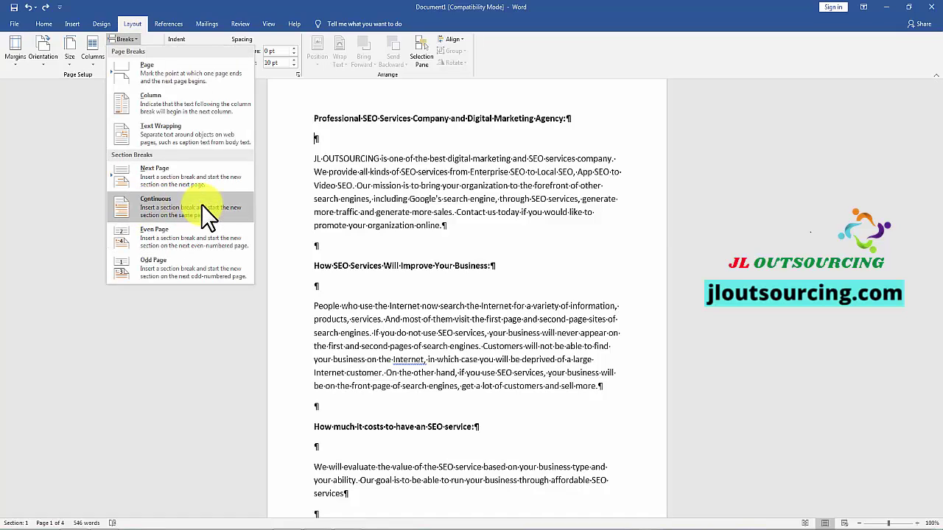
left_click(422, 173)
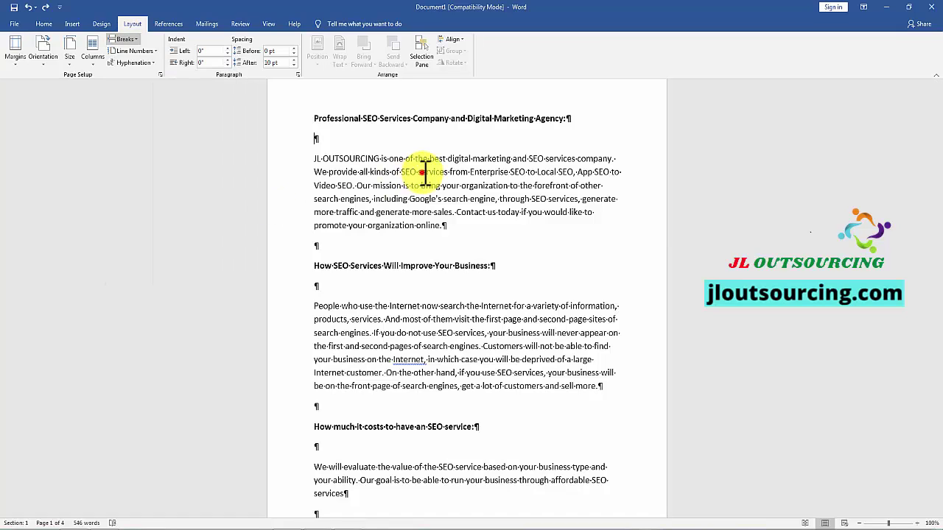
left_click(316, 161)
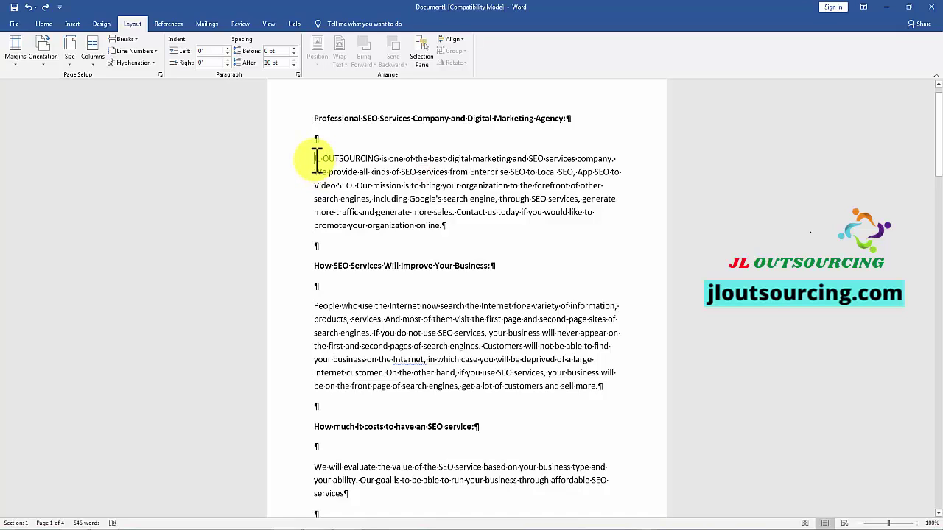
left_click_drag(316, 160, 427, 490)
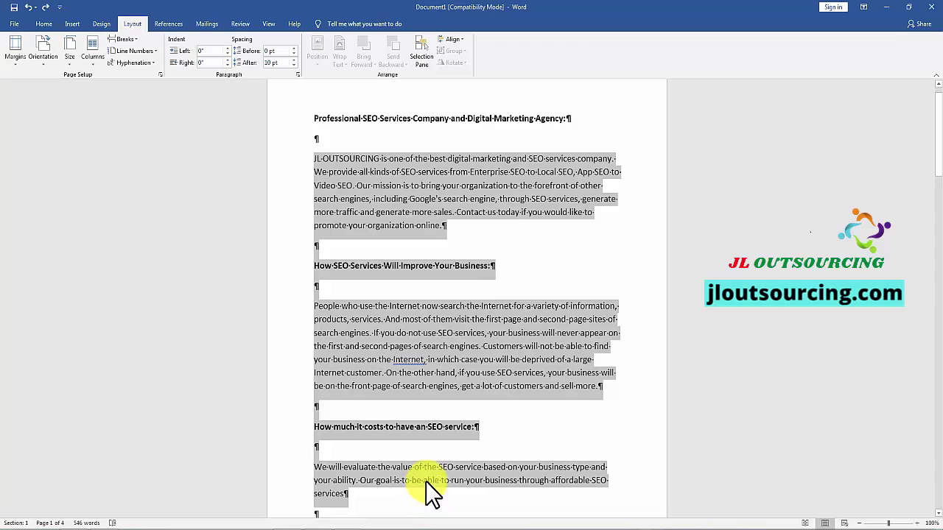
left_click(451, 165)
Step: Add an empty paragraph above the heading "How much time is required for SEO services:"
scroll(479, 200, "down", 5)
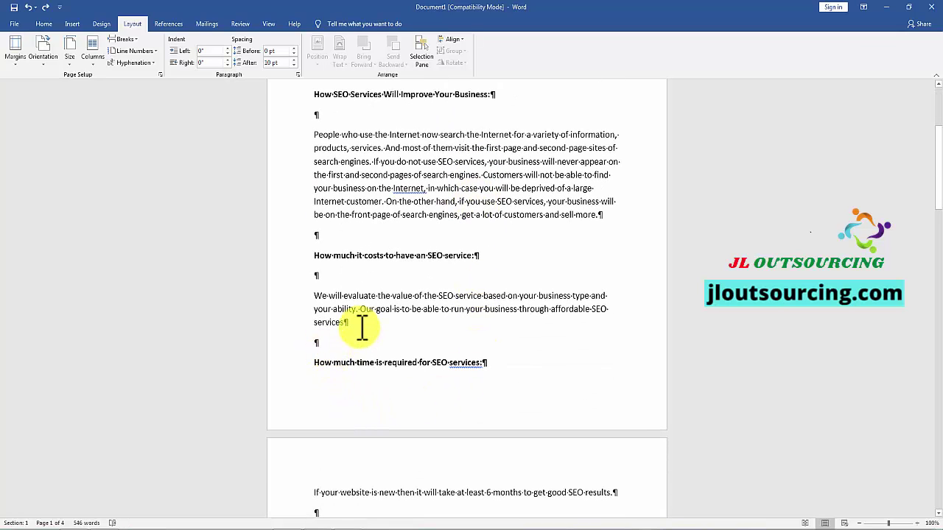
key("Return")
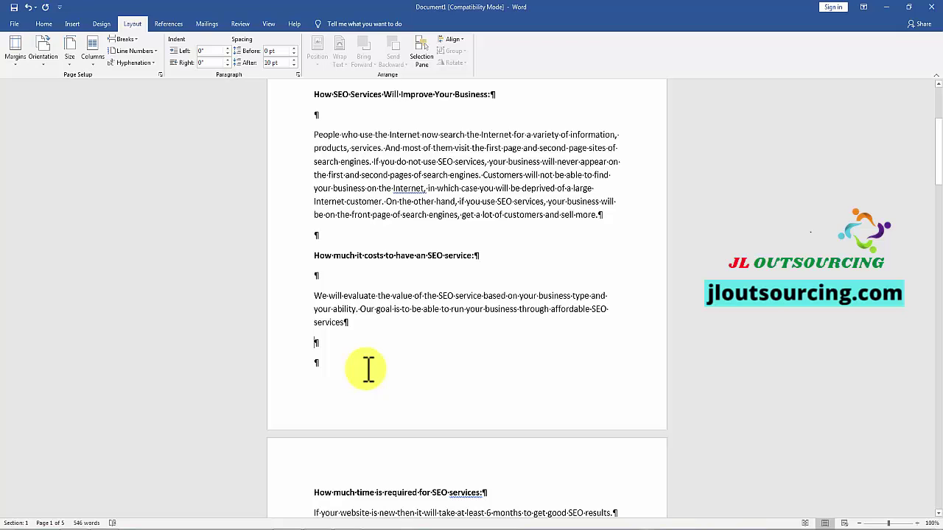
left_click(315, 343)
scroll(432, 253, "up", 4)
scroll(368, 185, "down", 4)
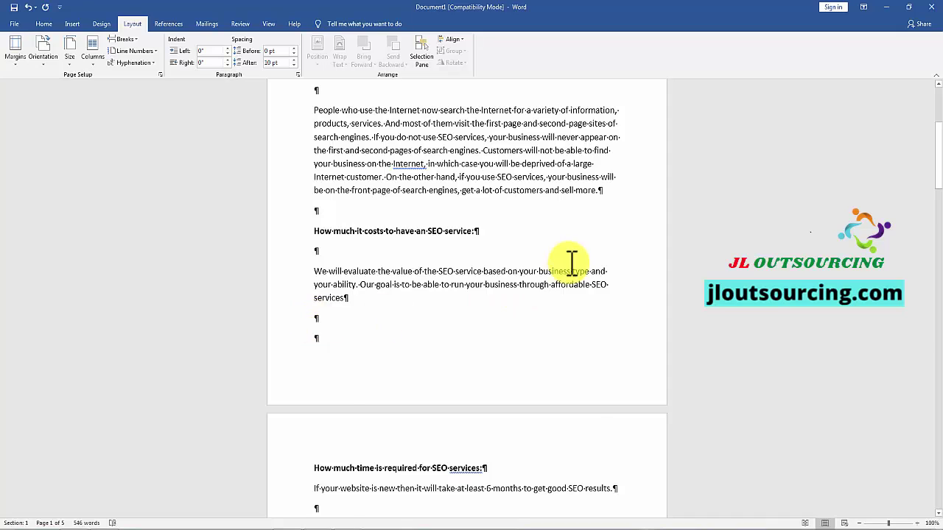
Step: Insert a Continuous section break at the empty paragraph just below the title heading
scroll(558, 257, "up", 5)
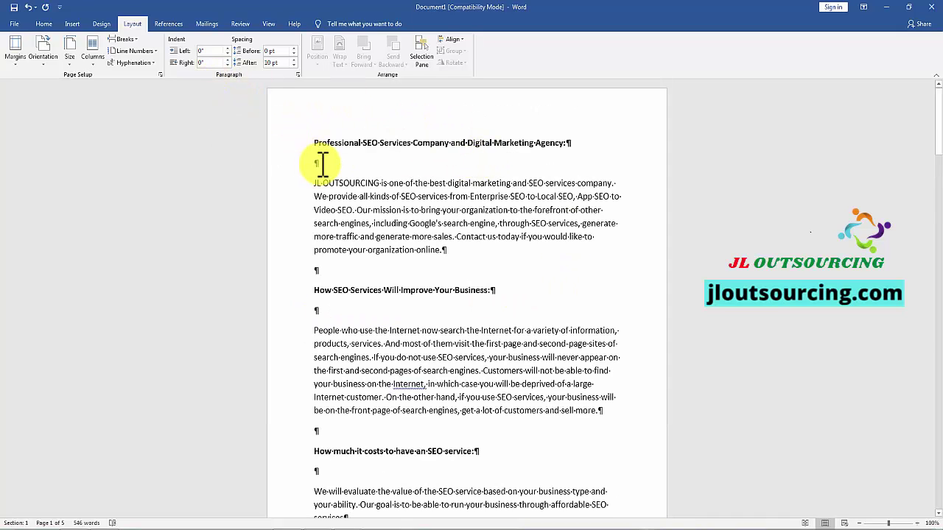
left_click(135, 39)
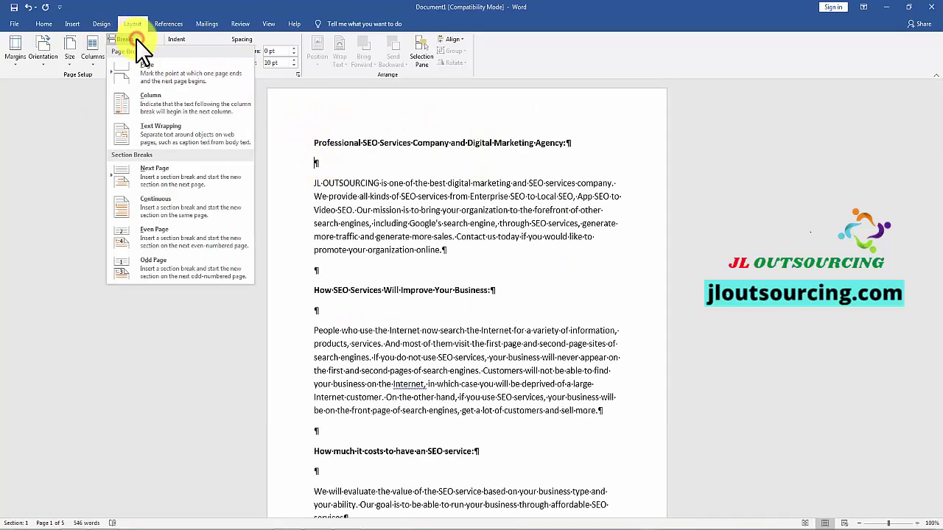
left_click(174, 205)
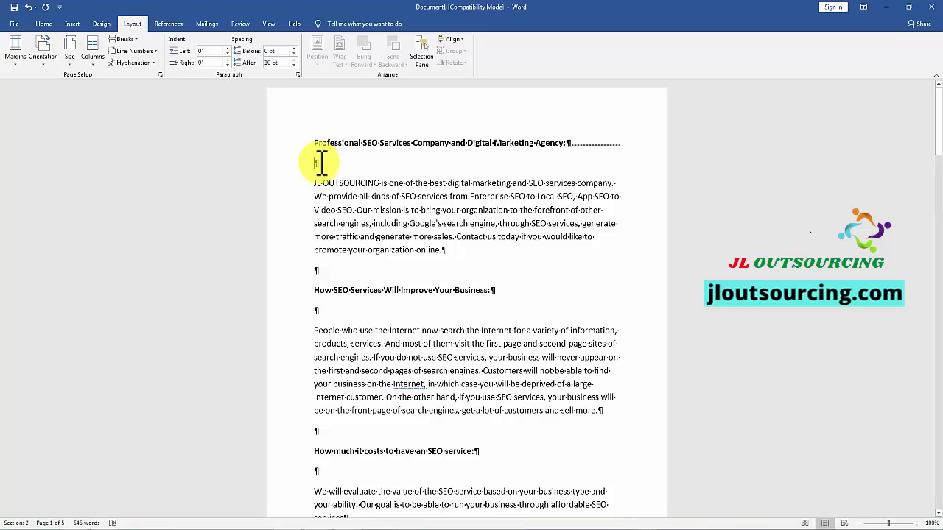
Step: Insert a second Continuous section break after the paragraph ending in "affordable SEO services" and check the section numbering
scroll(540, 210, "down", 5)
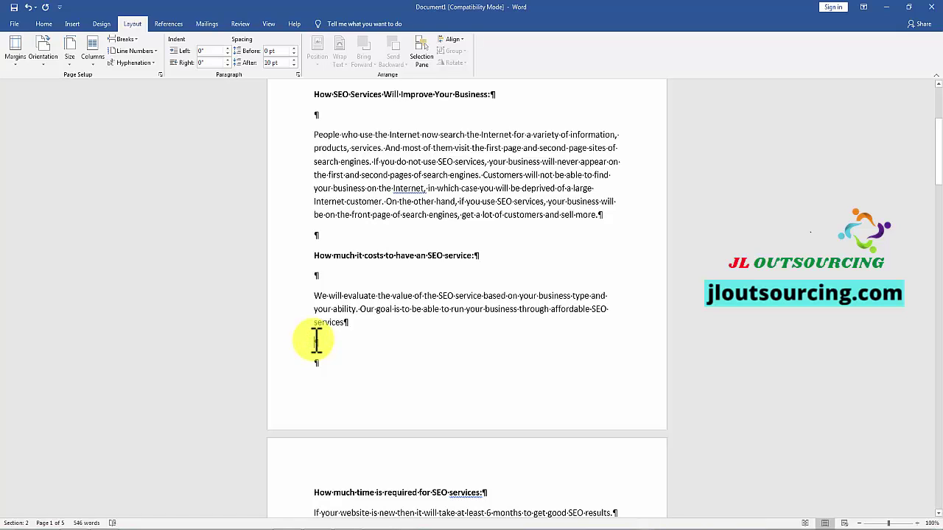
left_click(125, 39)
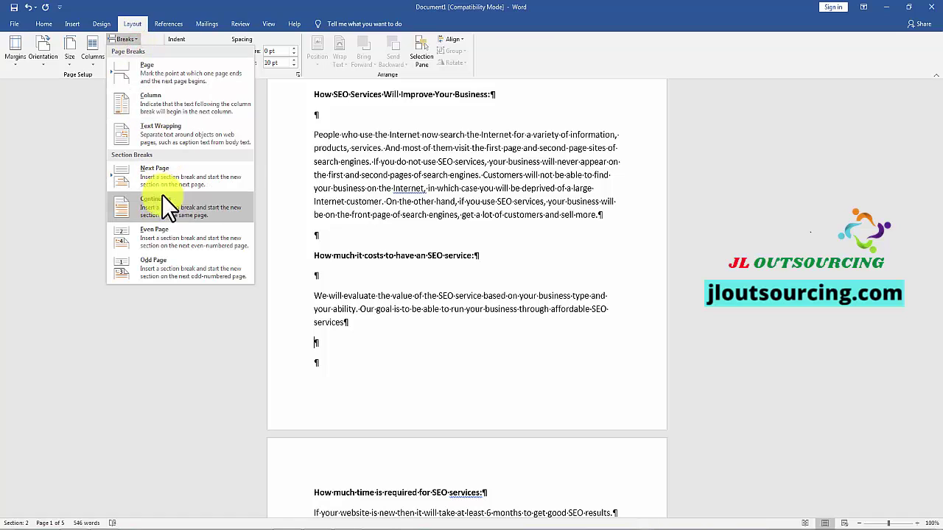
left_click(185, 209)
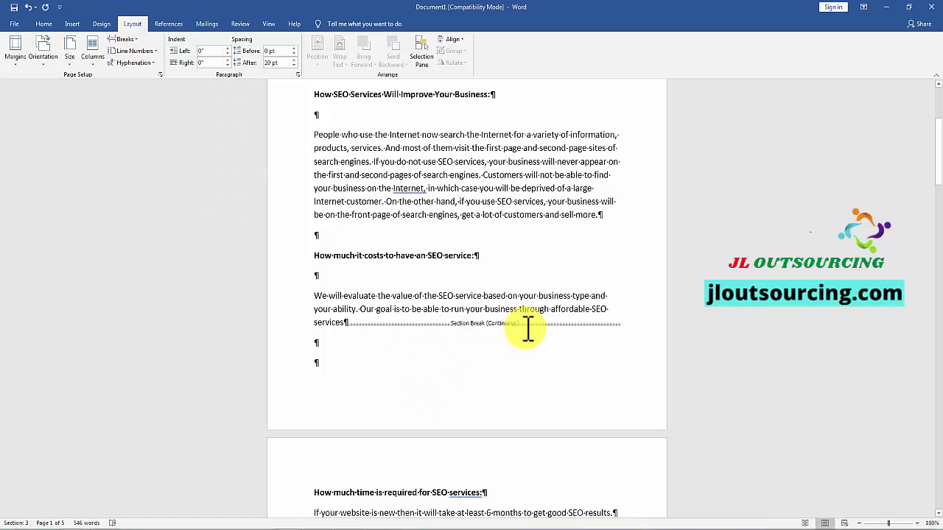
scroll(528, 329, "up", 5)
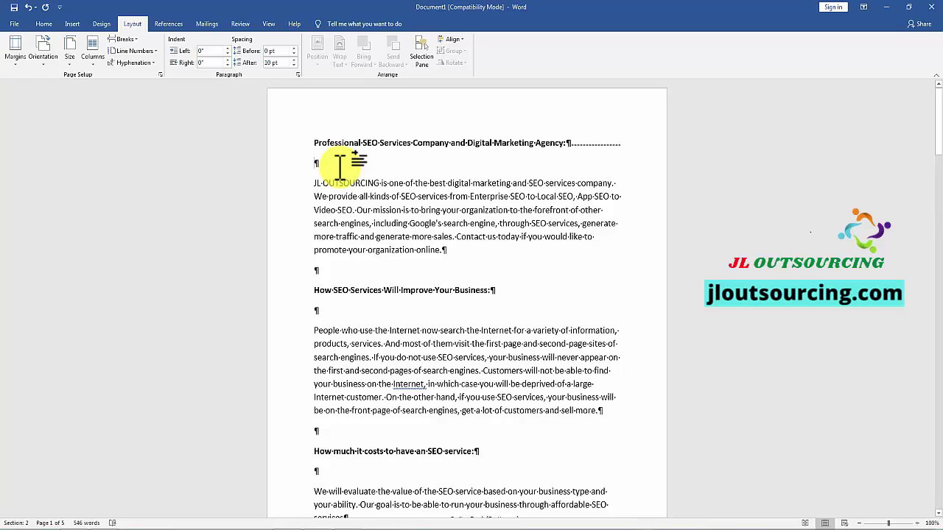
Step: Lay out the text between the two Continuous section breaks in two columns
scroll(364, 280, "down", 4)
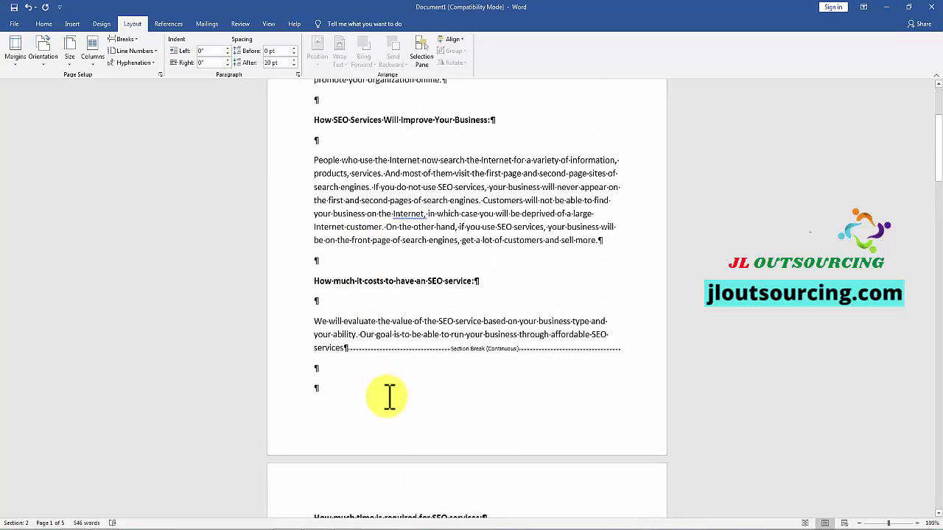
scroll(362, 301, "up", 4)
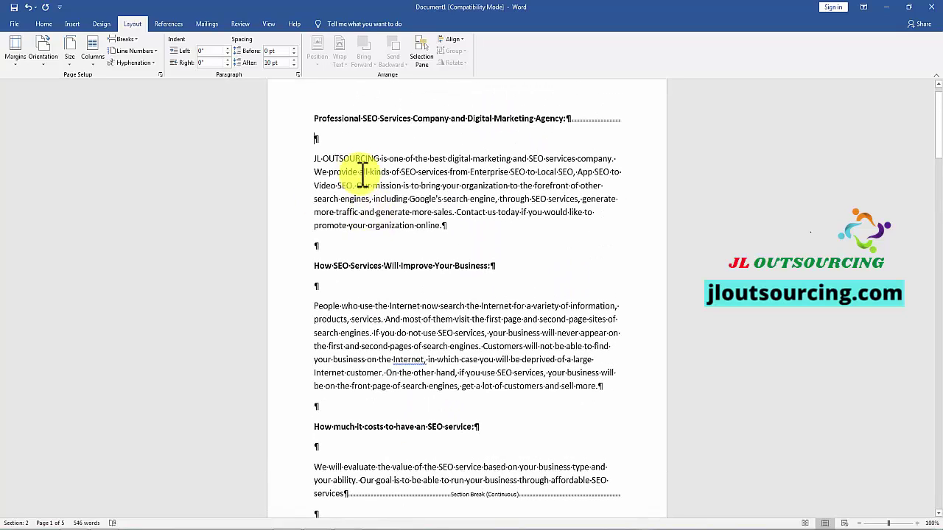
scroll(370, 320, "down", 9)
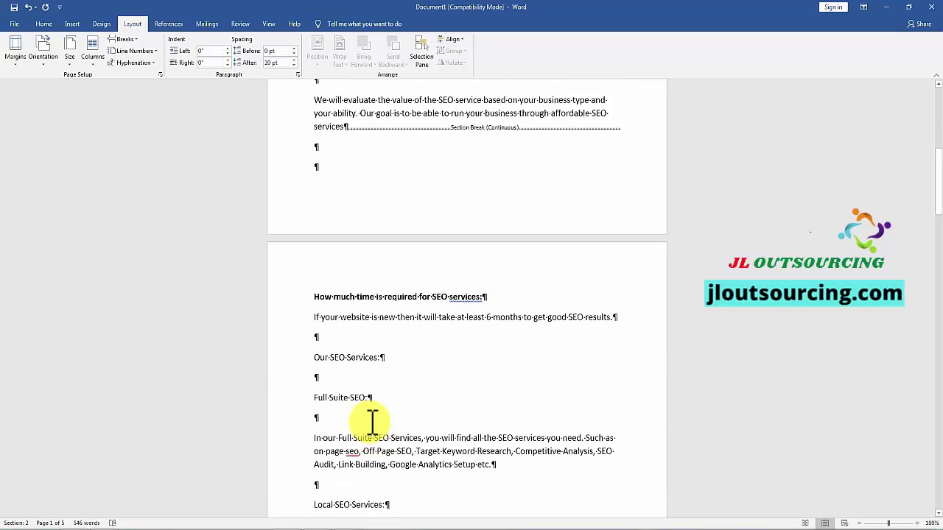
scroll(372, 421, "up", 8)
left_click(313, 134)
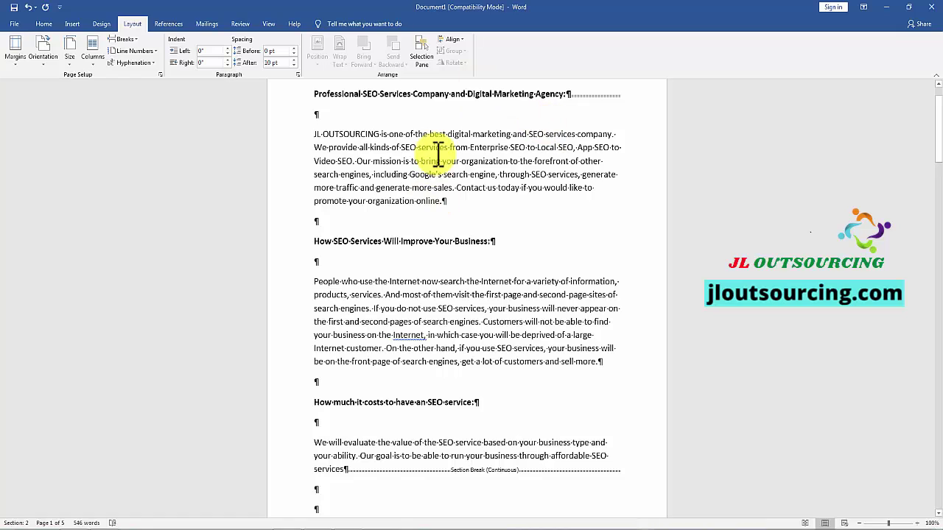
left_click(90, 66)
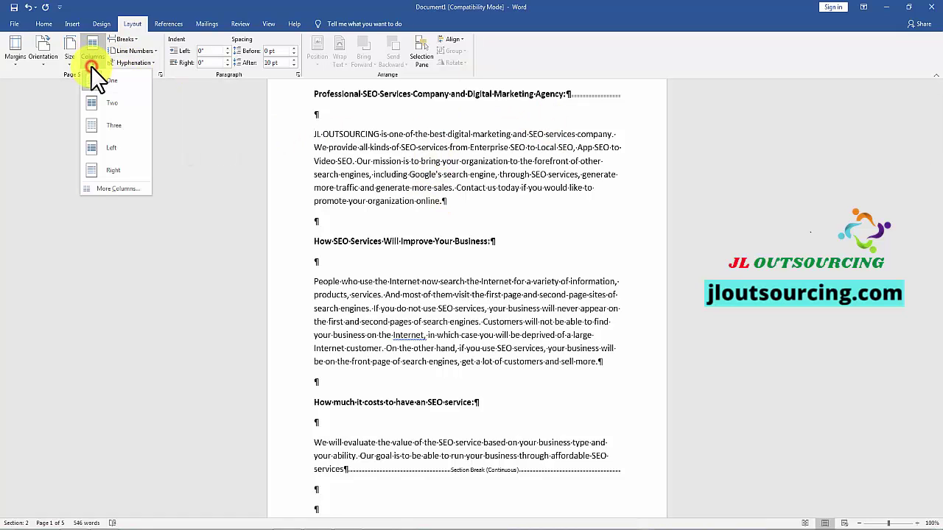
left_click(113, 103)
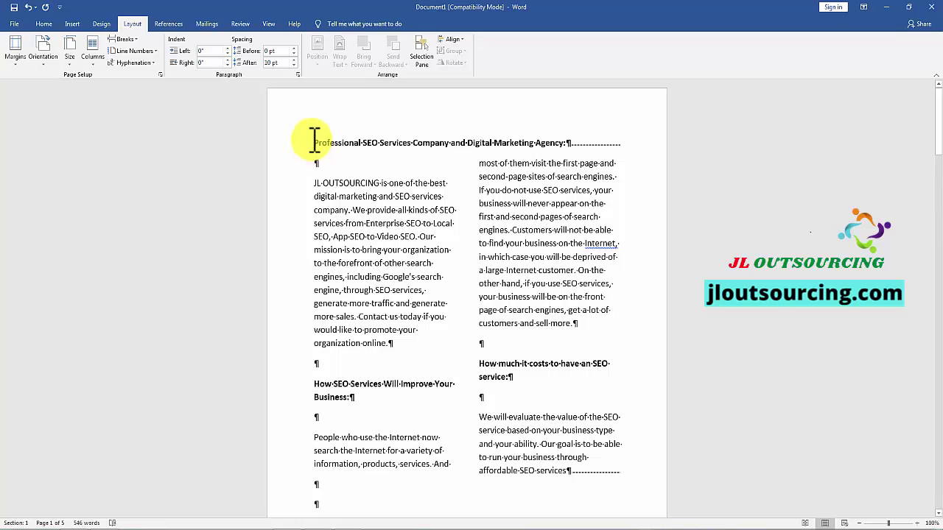
Step: Highlight the title heading, check the end of the two-column section, and highlight the whole two-column body text
left_click_drag(314, 143, 630, 136)
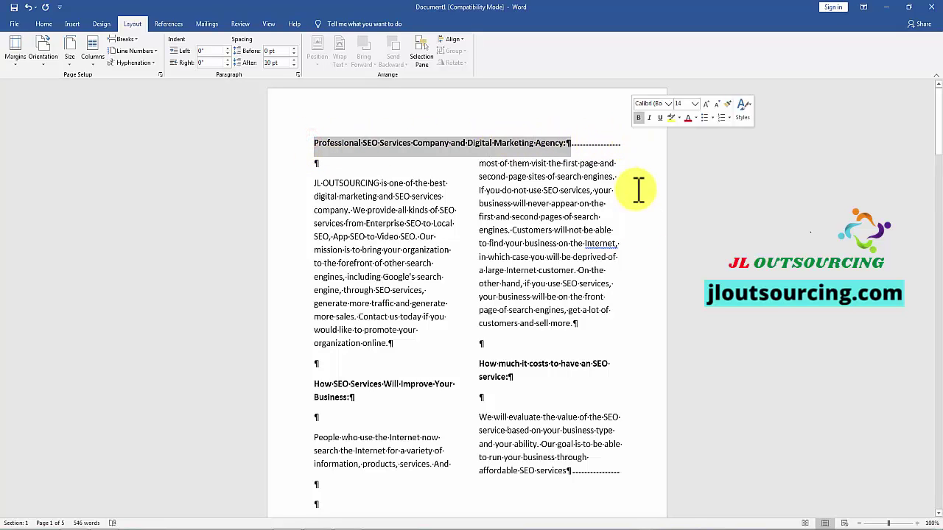
scroll(643, 263, "down", 3)
left_click(573, 396)
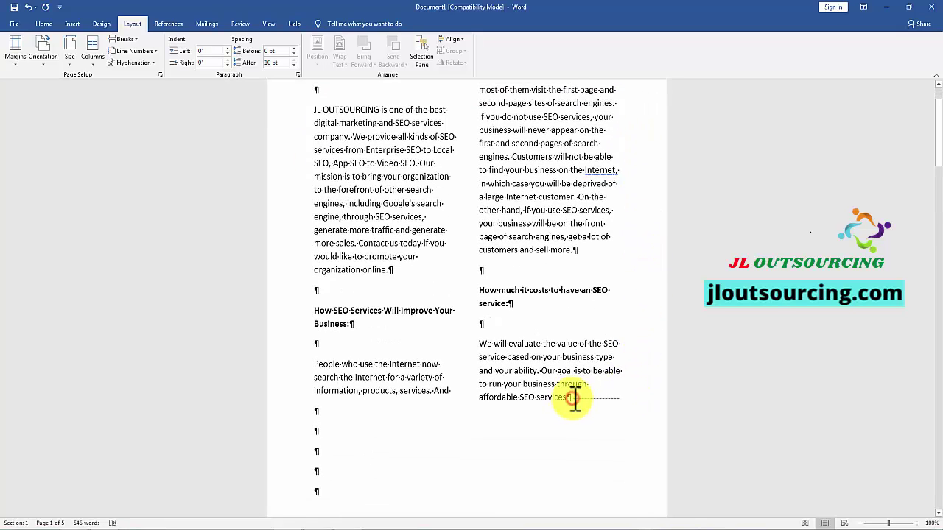
scroll(589, 221, "up", 3)
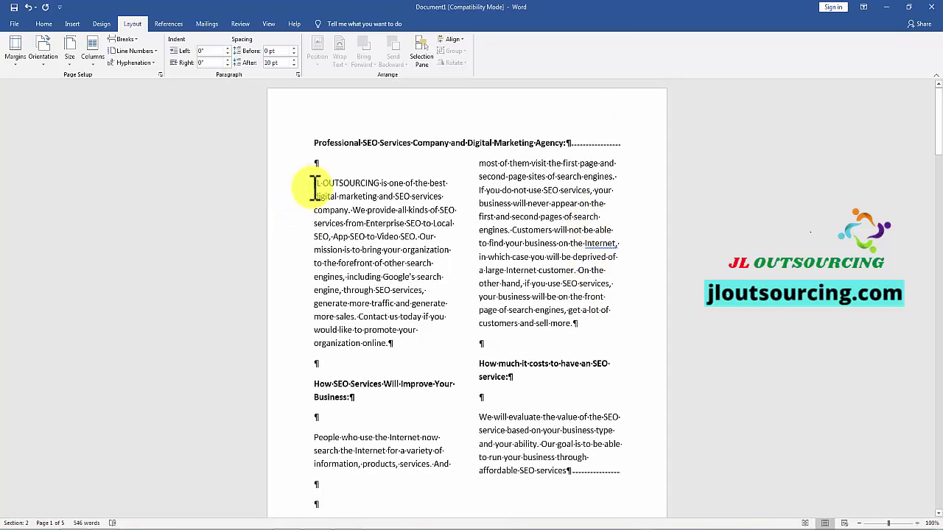
left_click_drag(314, 187, 525, 498)
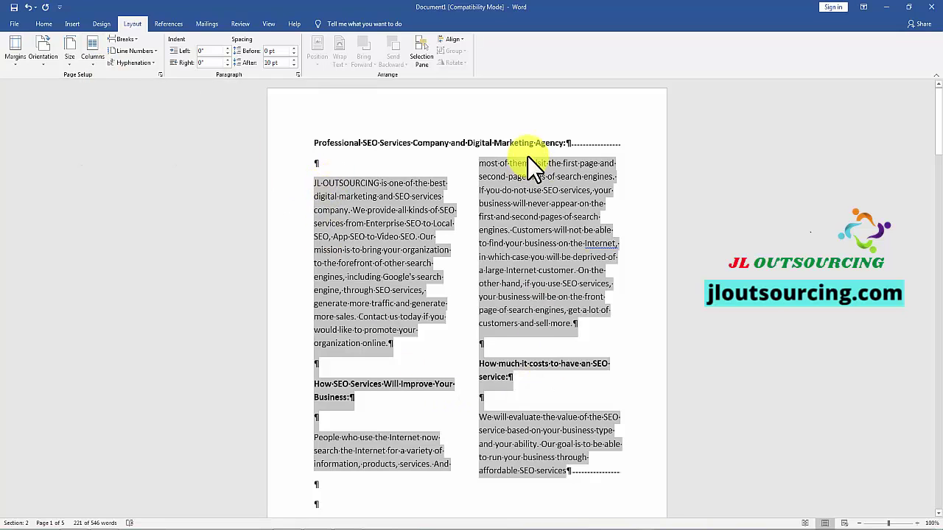
Step: Compare the two-column section with the text on page 2 and check the section number at the heading "How much time is required for SEO services:"
scroll(516, 206, "down", 8)
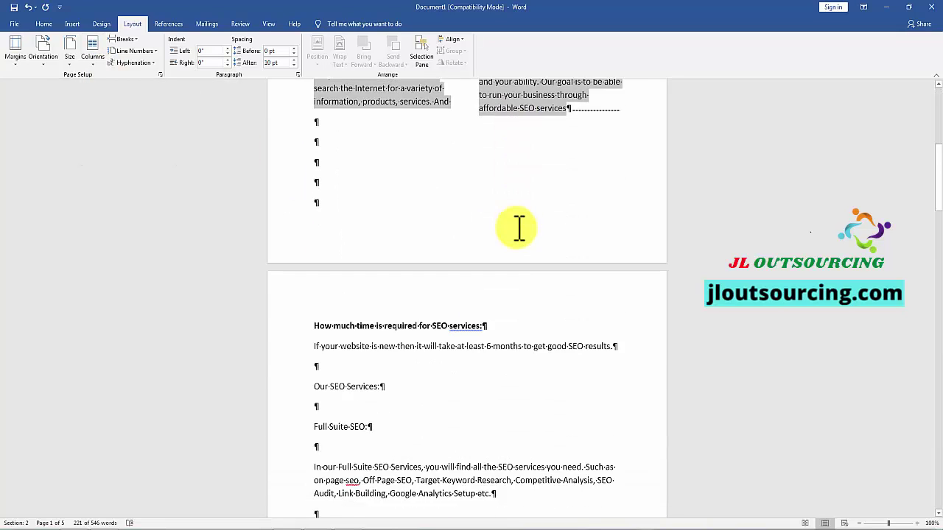
scroll(518, 228, "down", 2)
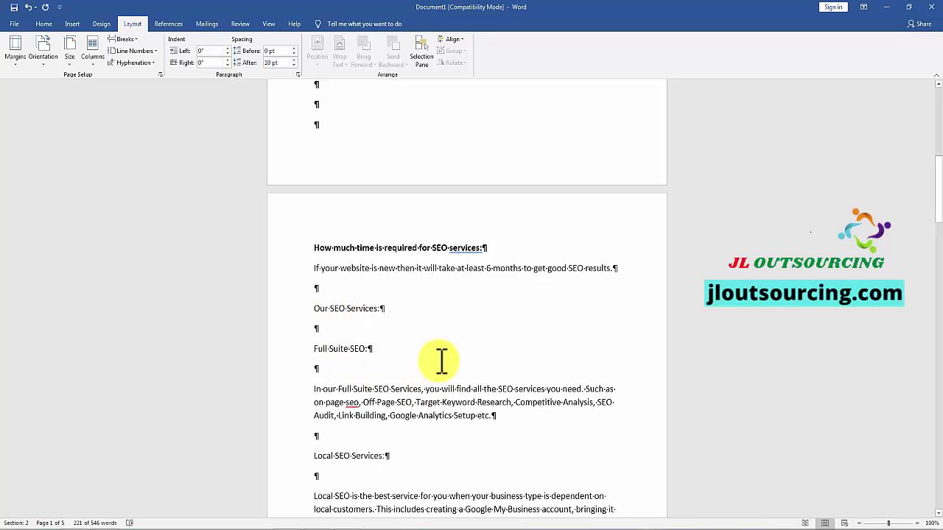
scroll(442, 354, "down", 2)
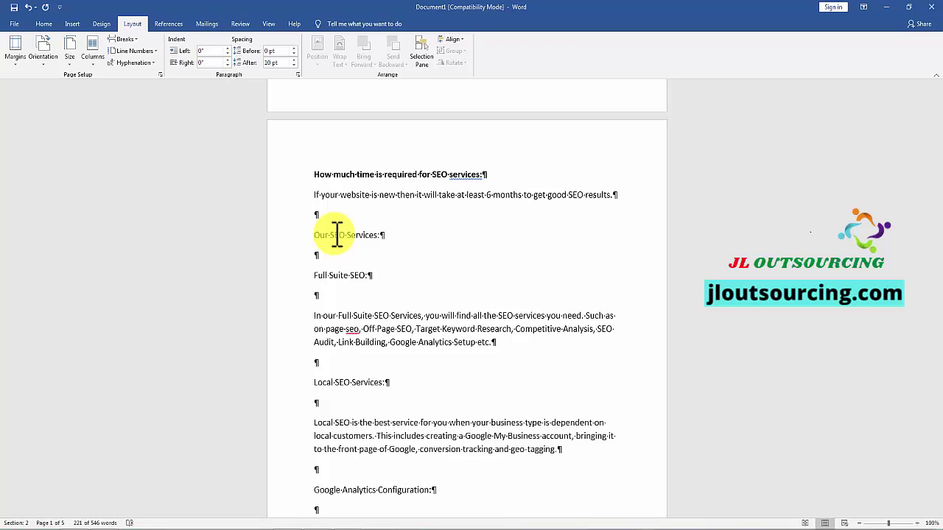
scroll(462, 251, "up", 5)
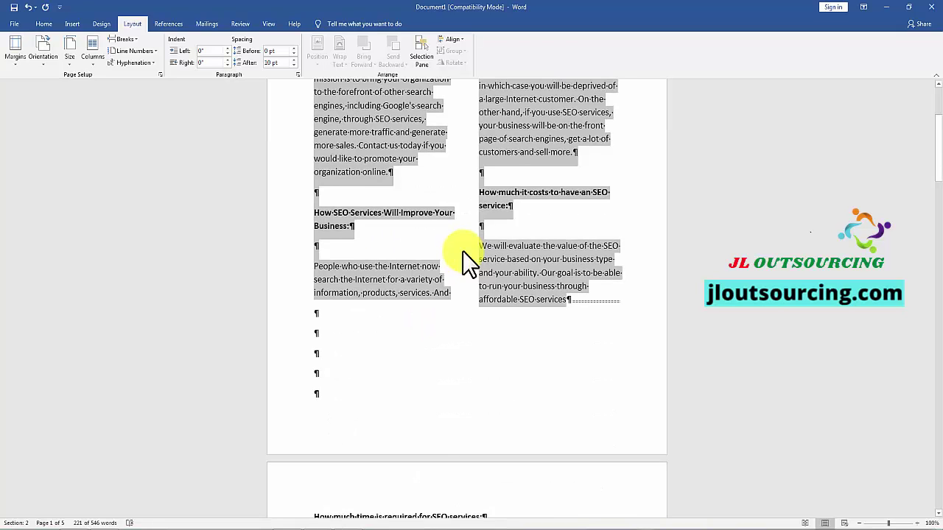
scroll(462, 251, "up", 3)
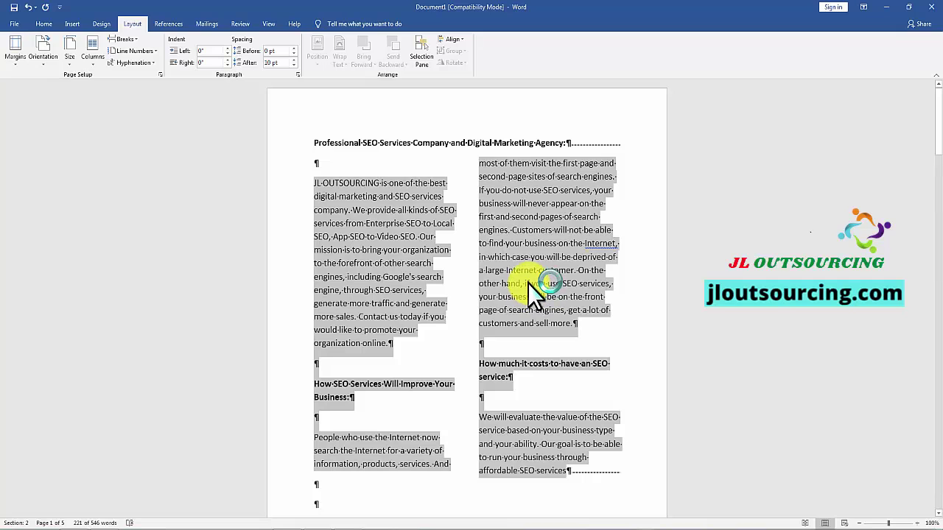
scroll(518, 309, "down", 3)
scroll(508, 218, "up", 3)
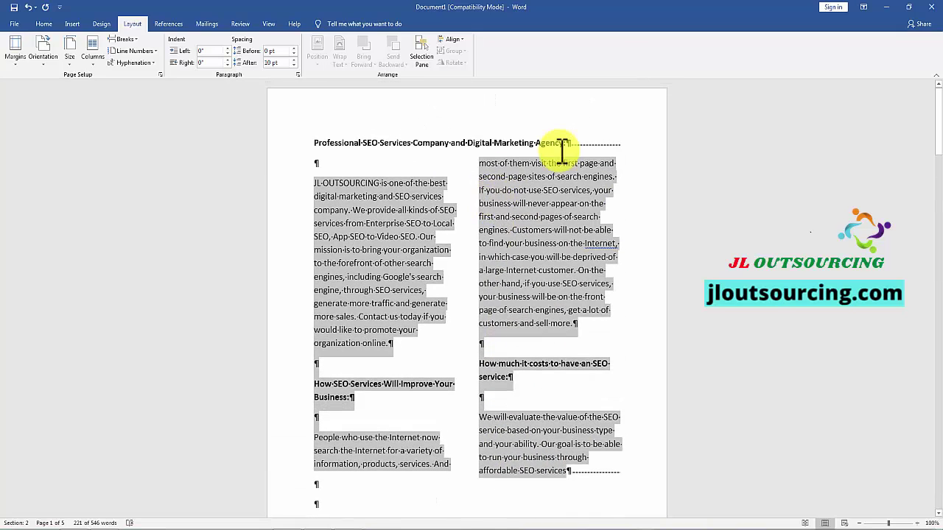
scroll(581, 442, "down", 1)
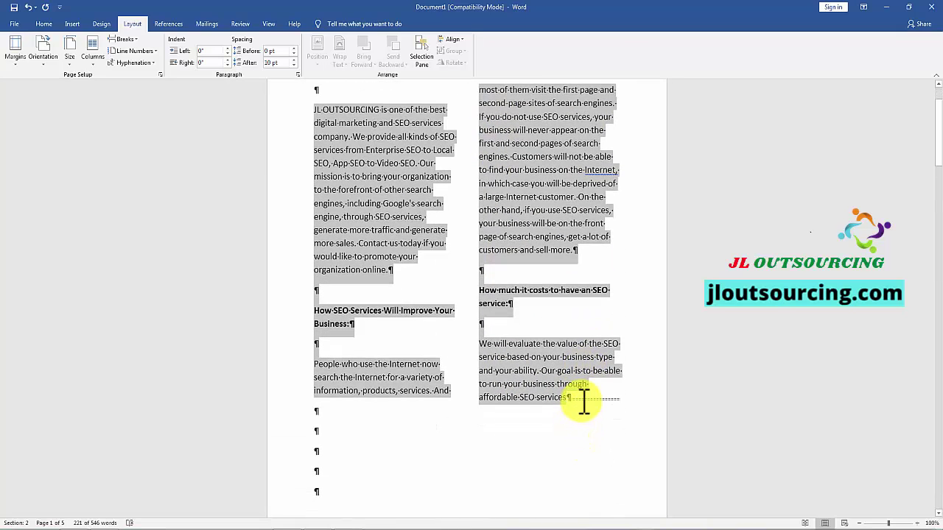
scroll(377, 449, "down", 2)
scroll(368, 424, "down", 2)
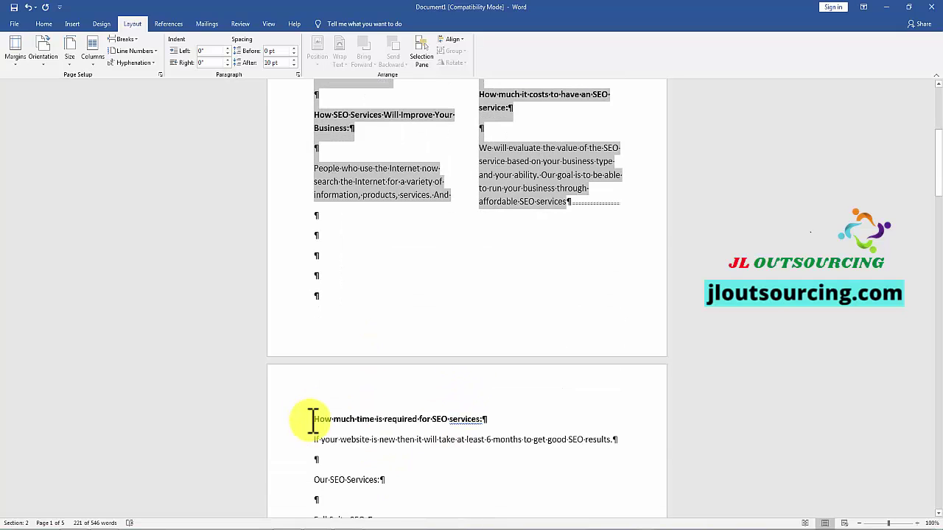
left_click(314, 420)
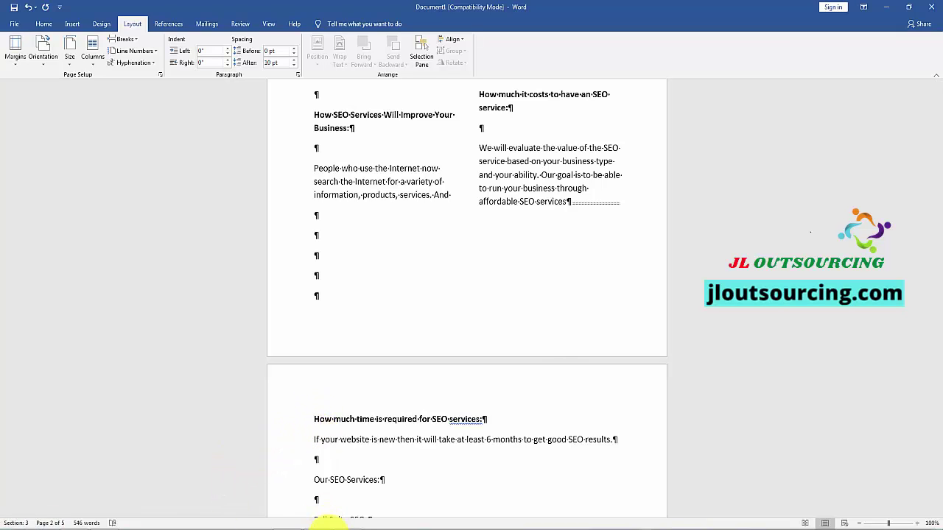
Step: Insert a page break at the empty paragraph just above "Link Building:" on page 2
scroll(562, 344, "down", 2)
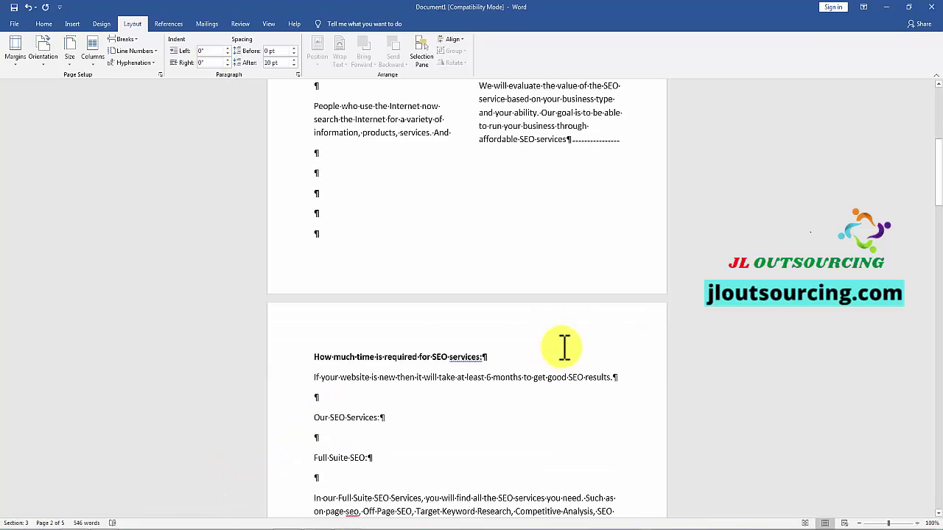
scroll(328, 309, "down", 2)
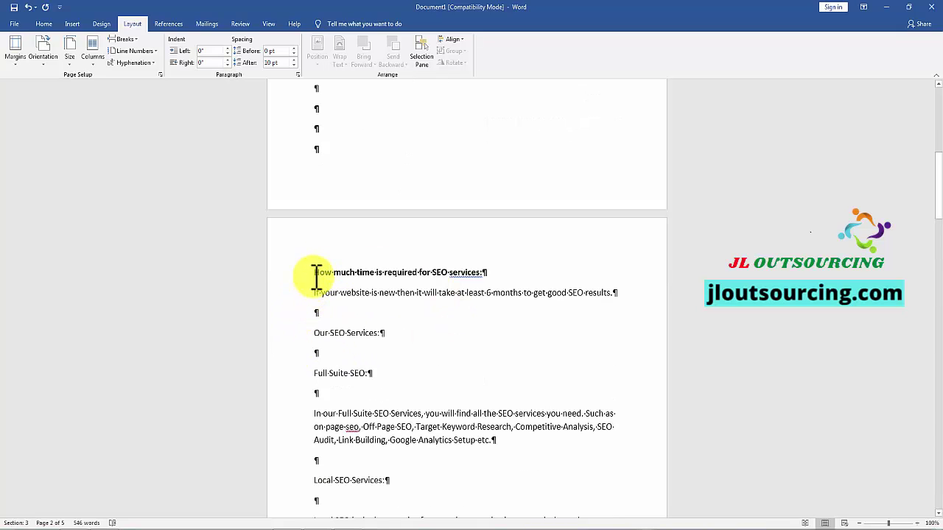
scroll(442, 390, "down", 6)
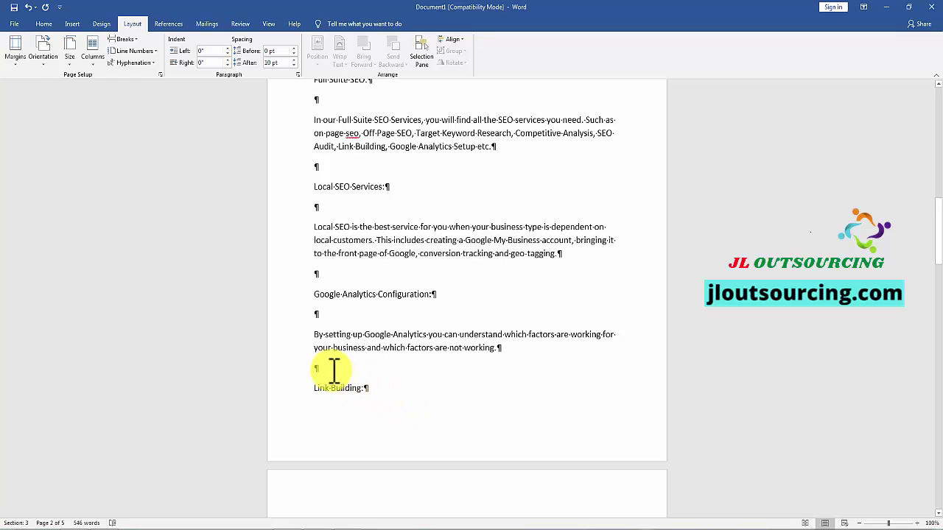
left_click(317, 388)
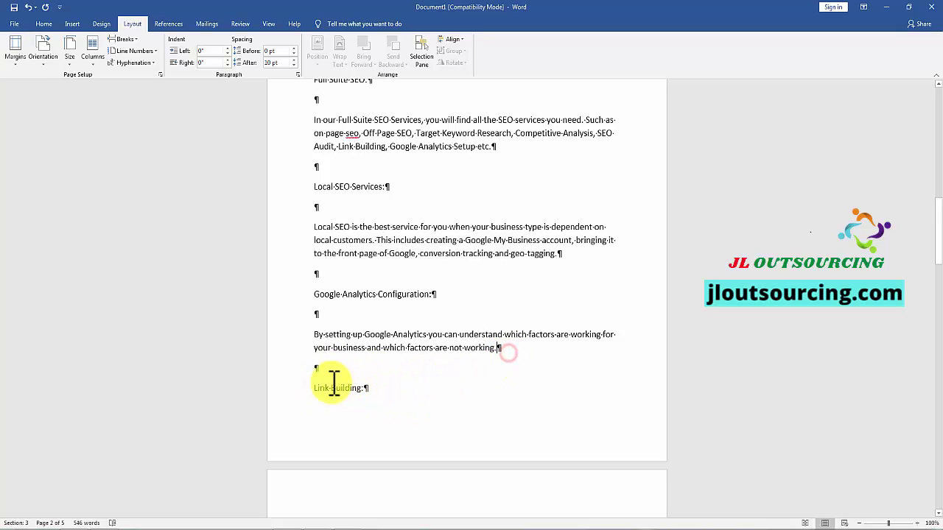
left_click(135, 38)
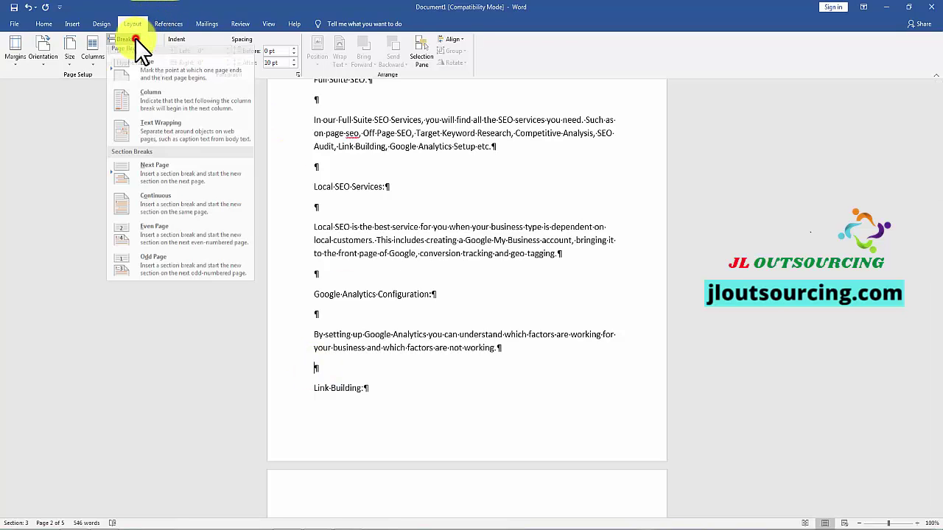
left_click(147, 79)
Step: Insert a Continuous section break after the paragraph ending in "which factors are not working." and review the sections above it
scroll(491, 313, "up", 3)
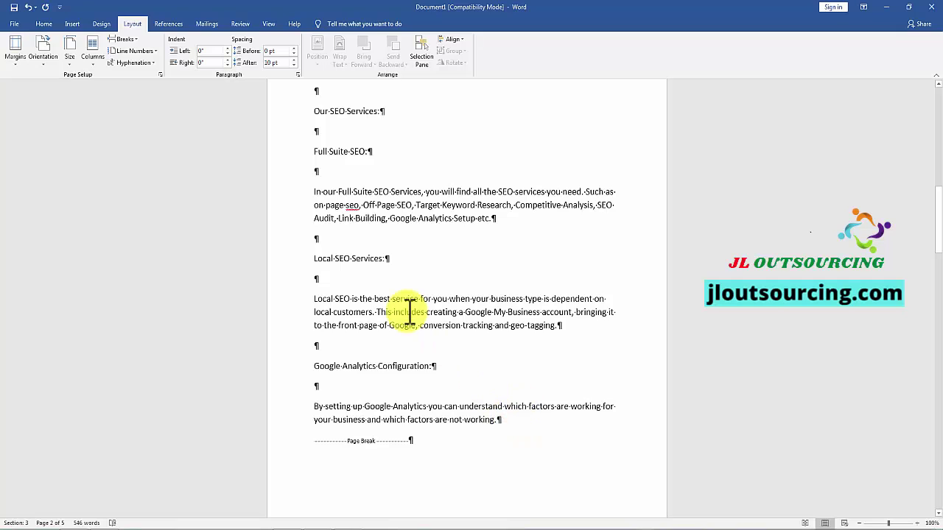
left_click(125, 39)
left_click(168, 200)
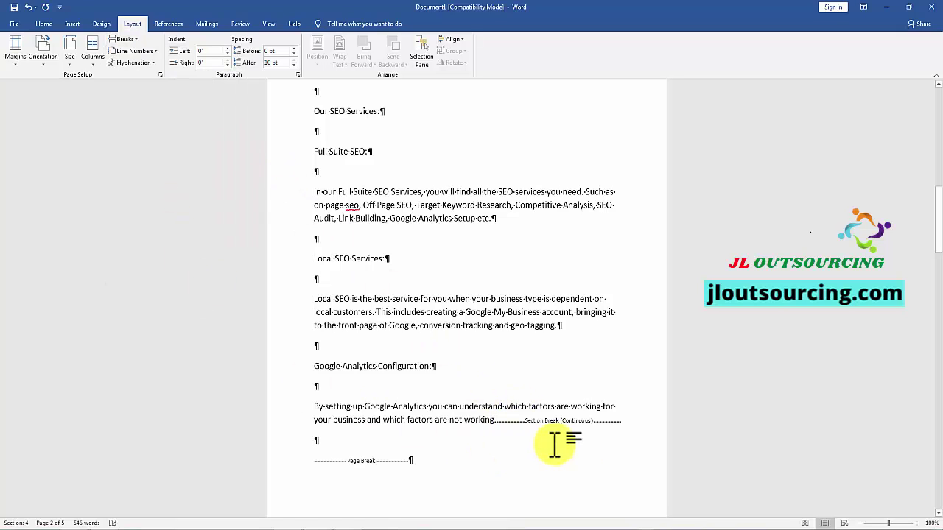
scroll(519, 317, "up", 4)
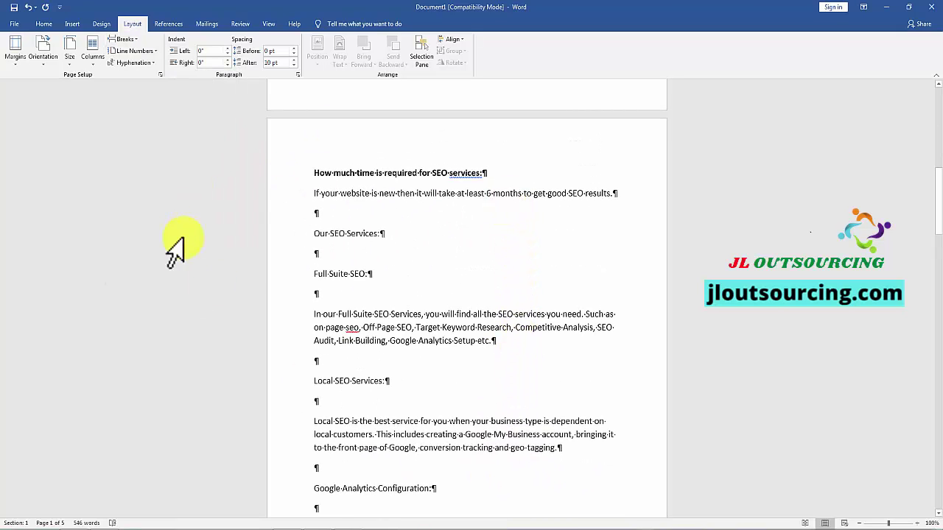
scroll(523, 140, "up", 6)
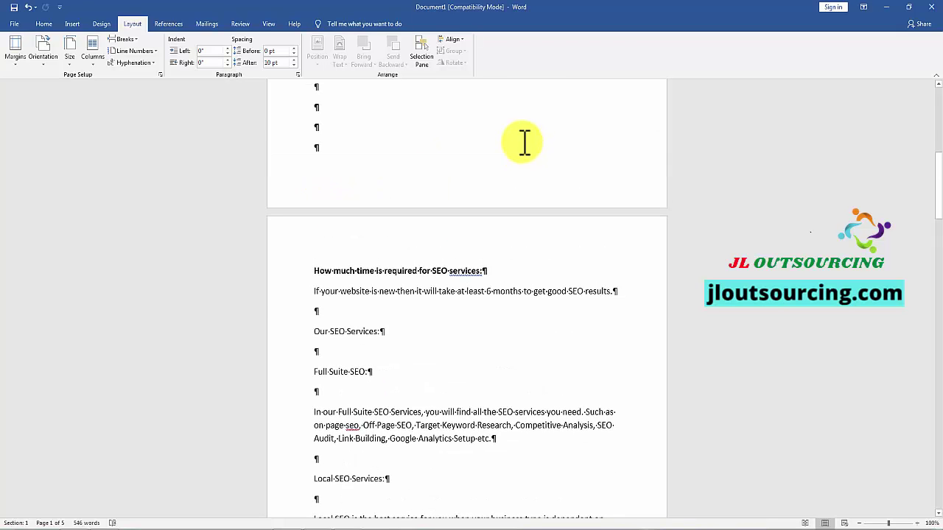
scroll(419, 292, "down", 3)
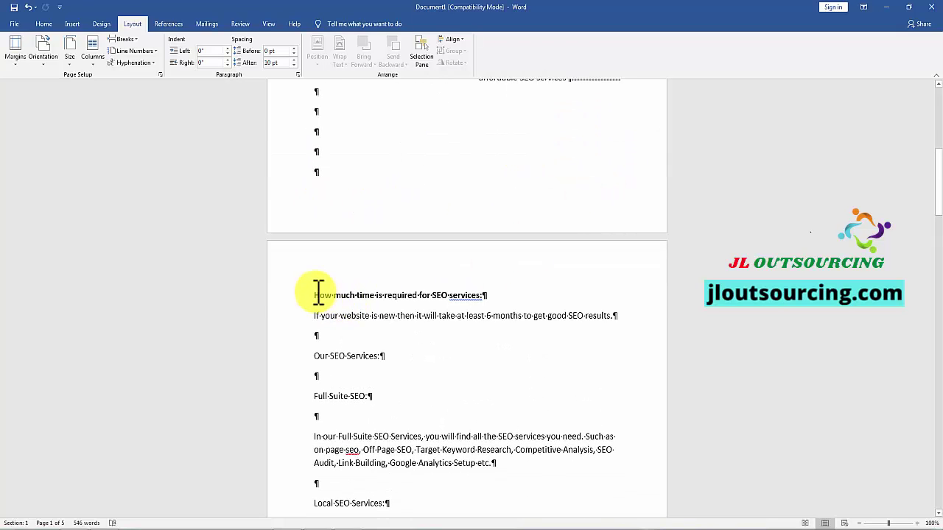
scroll(316, 292, "down", 11)
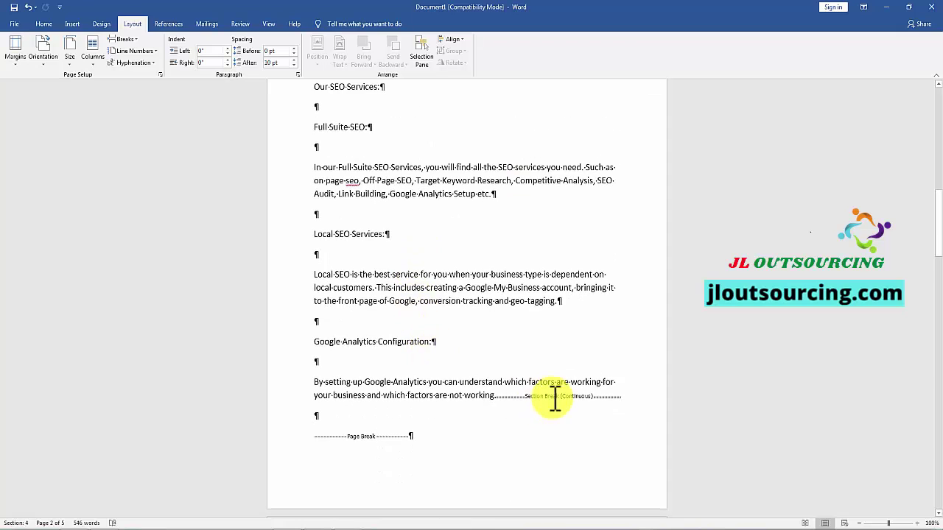
Step: Set the section containing the heading "How much time is required for SEO services:" to Landscape orientation and look over its pages
scroll(331, 169, "up", 4)
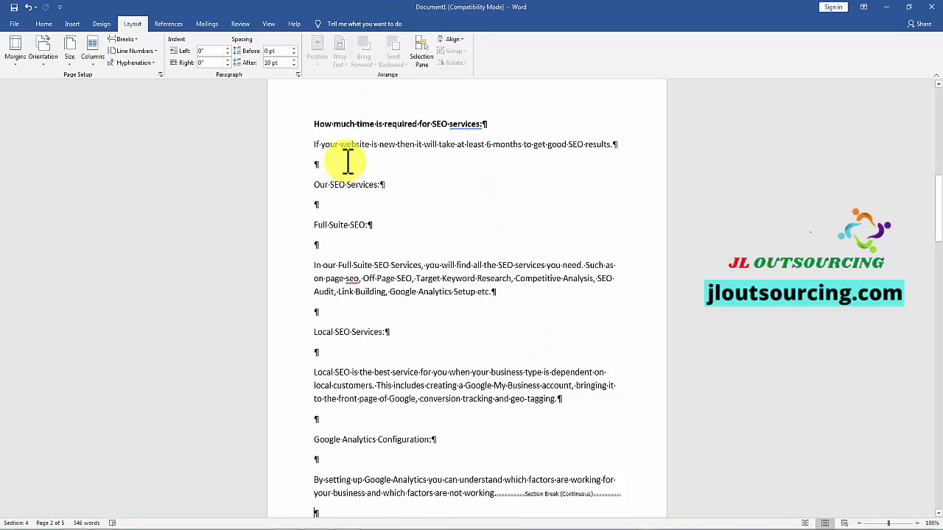
left_click(315, 124)
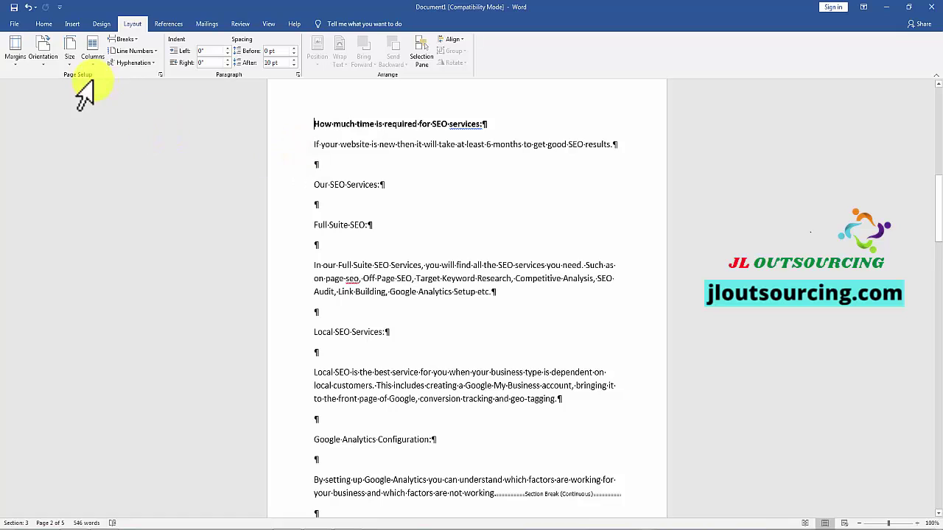
left_click(42, 65)
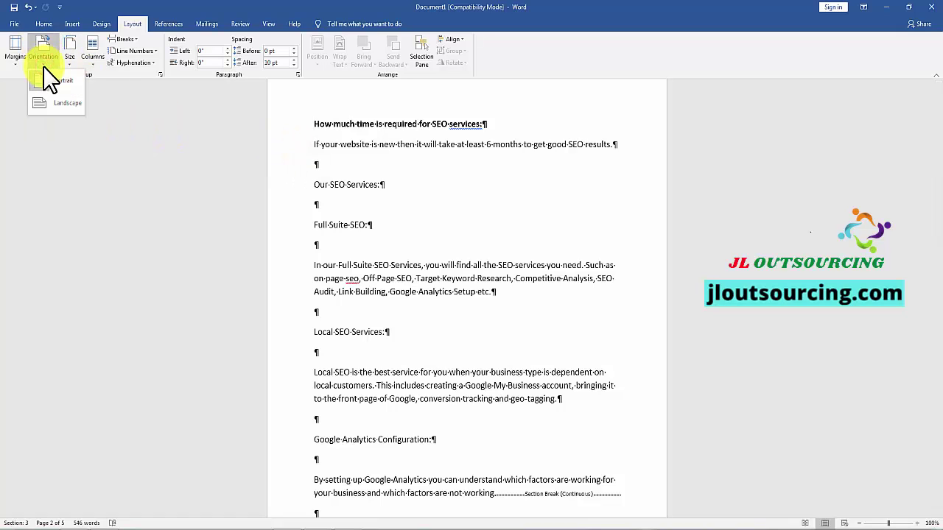
left_click(69, 97)
left_click(57, 103)
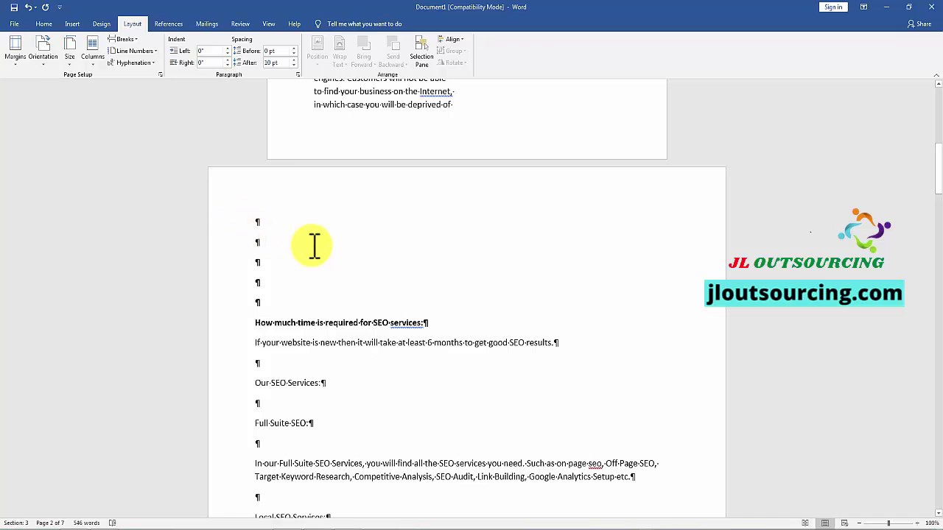
scroll(314, 248, "down", 6)
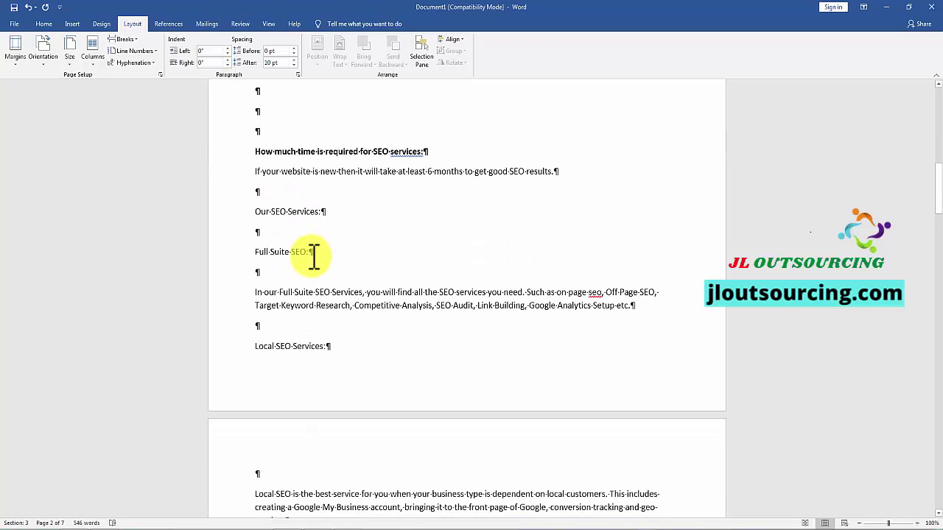
Step: Compare the landscape pages of the section headed "How much time is required for SEO services:" with the portrait pages containing "Link Building:"
scroll(654, 305, "down", 5)
scroll(606, 297, "up", 6)
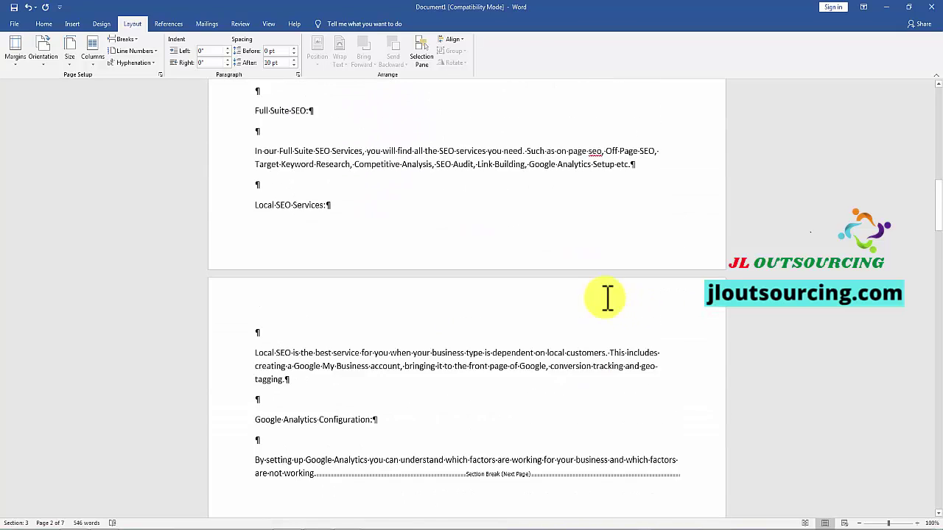
scroll(604, 297, "up", 3)
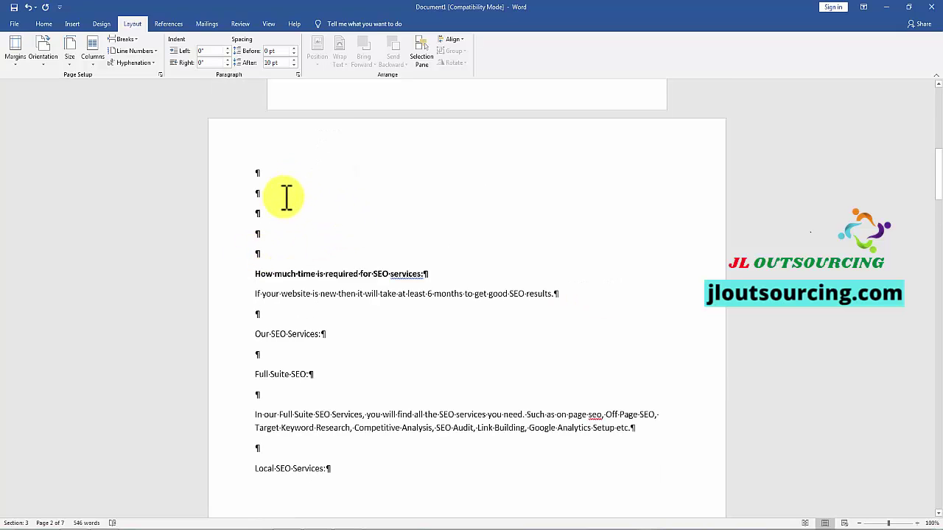
scroll(271, 254, "down", 9)
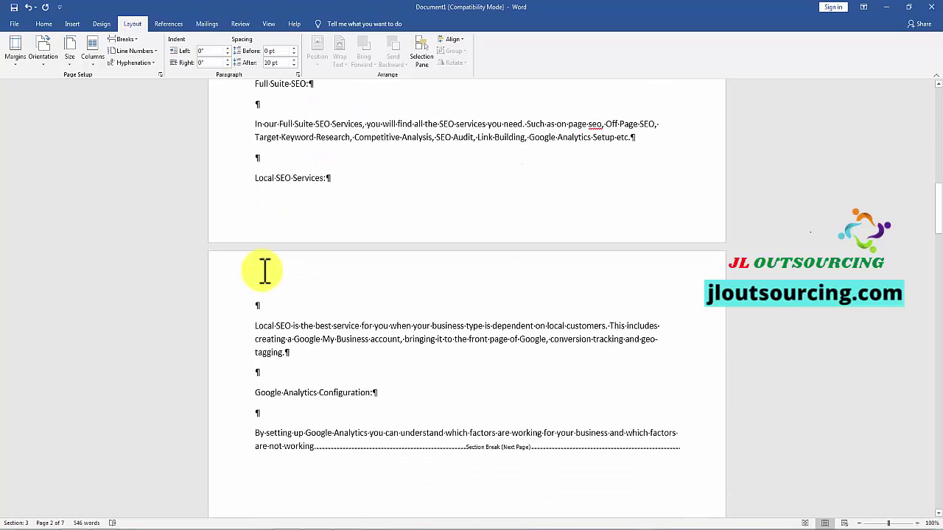
scroll(456, 311, "up", 4)
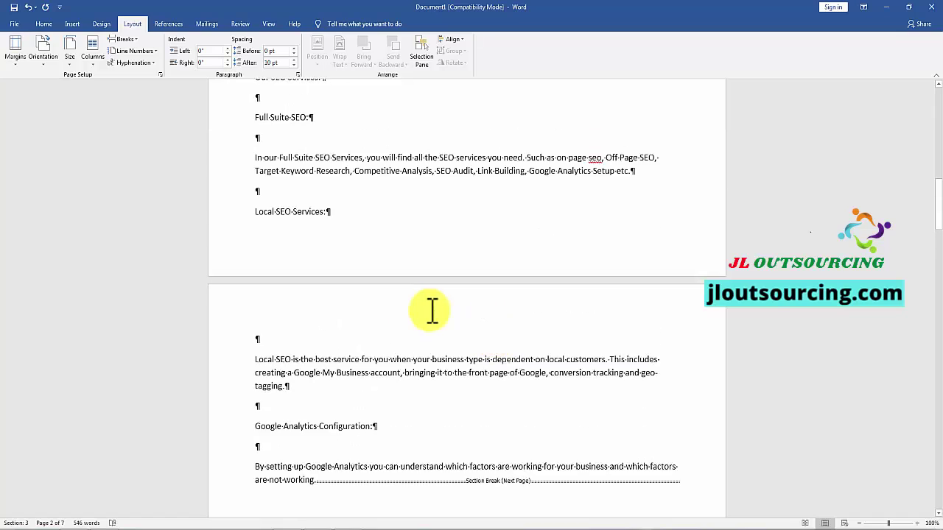
scroll(301, 259, "up", 5)
scroll(301, 262, "down", 9)
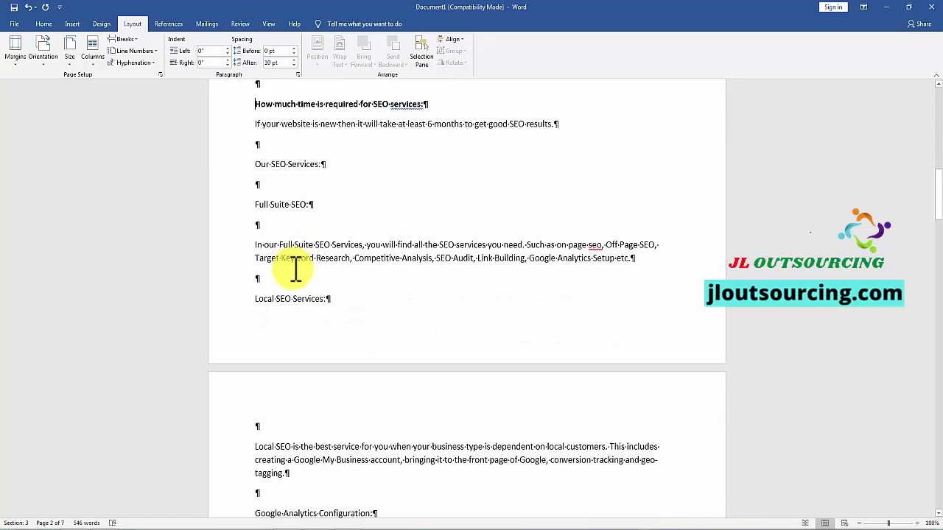
scroll(296, 276, "down", 12)
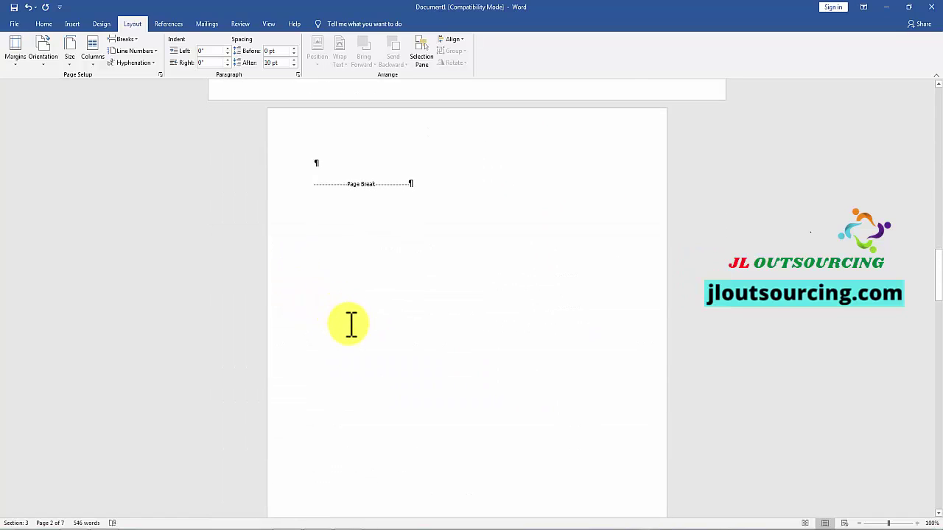
scroll(367, 390, "down", 17)
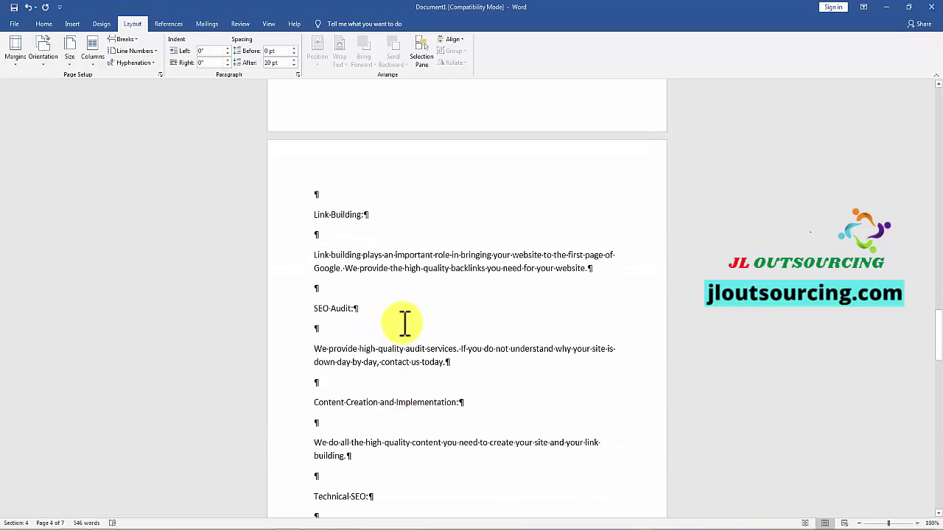
scroll(475, 316, "up", 7)
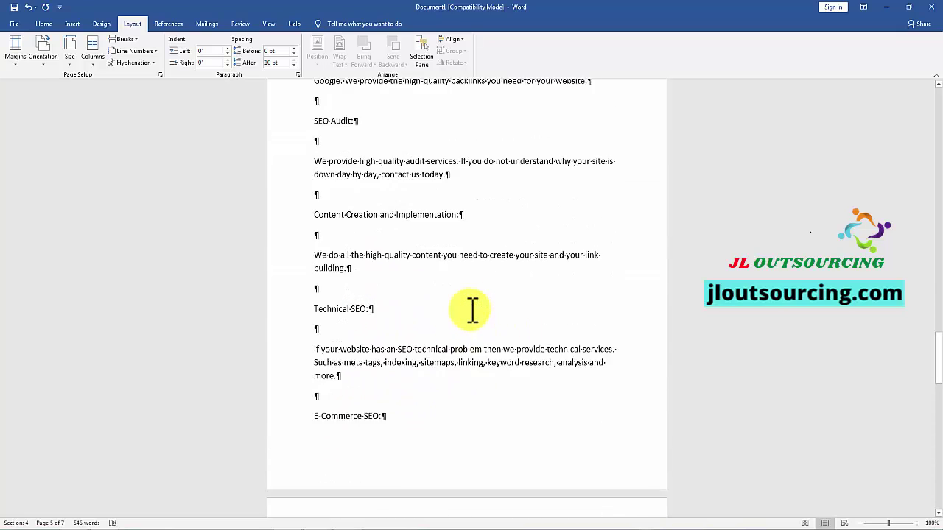
scroll(472, 309, "up", 20)
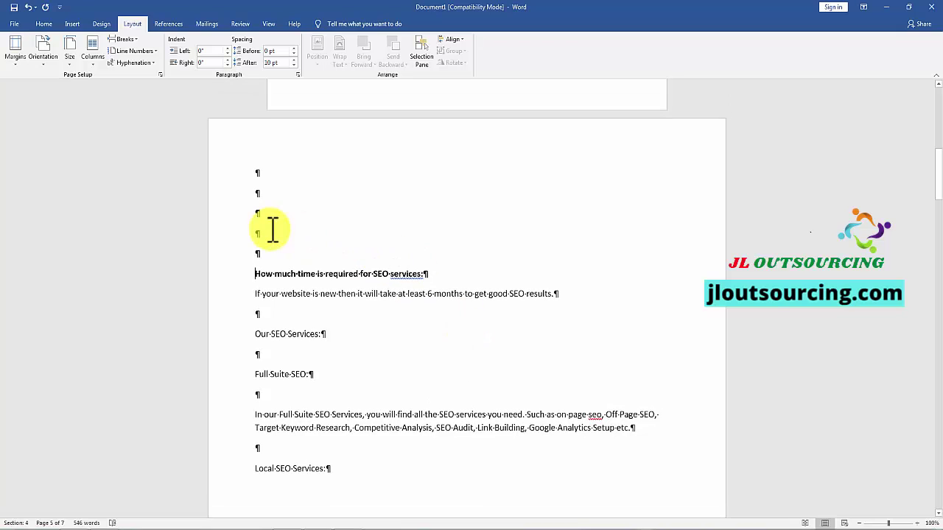
Step: Delete the surplus empty paragraphs above the heading "How much time is required for SEO services:", keeping a single one
left_click(266, 251)
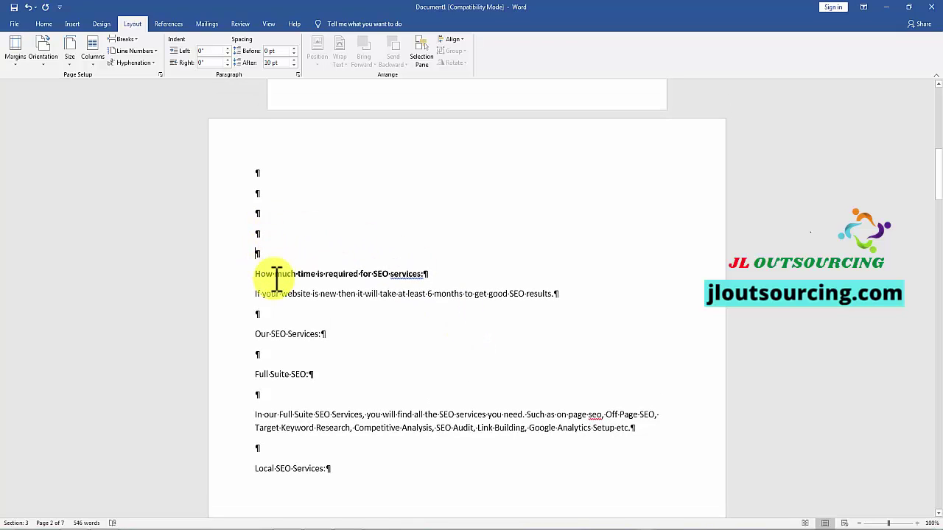
key("BackSpace")
key("BackSpace")
key("BackSpace")
key("BackSpace")
key("BackSpace")
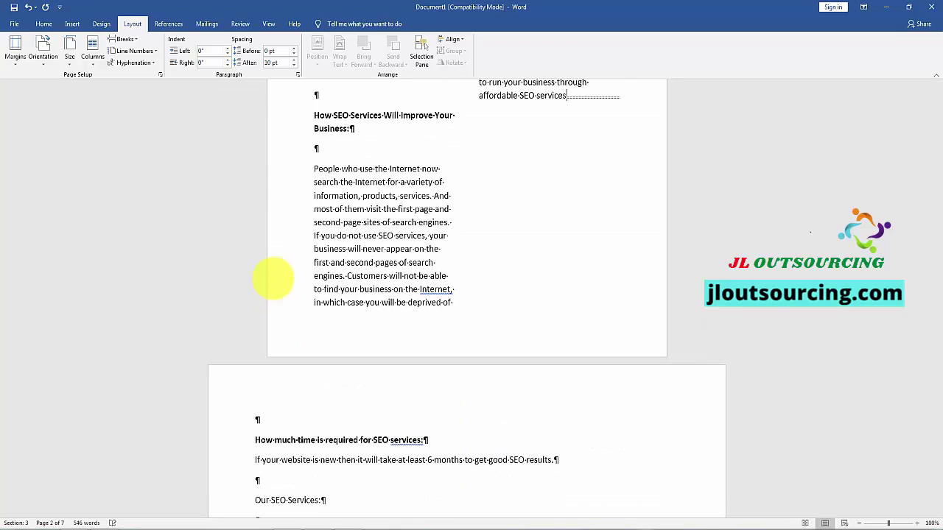
Step: Examine the tidied landscape section from its heading to the Next Page section break, the orientation choices, and the portrait pages following it
scroll(272, 278, "down", 5)
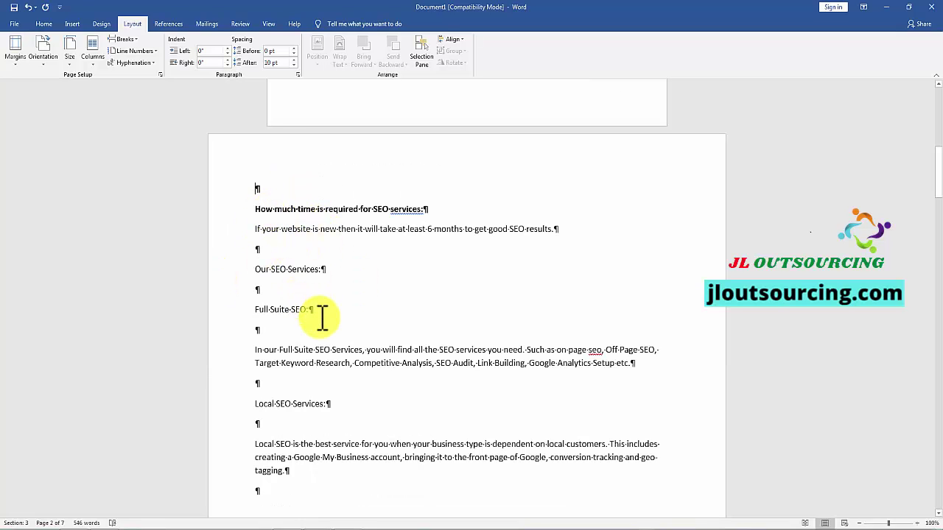
scroll(318, 328, "down", 4)
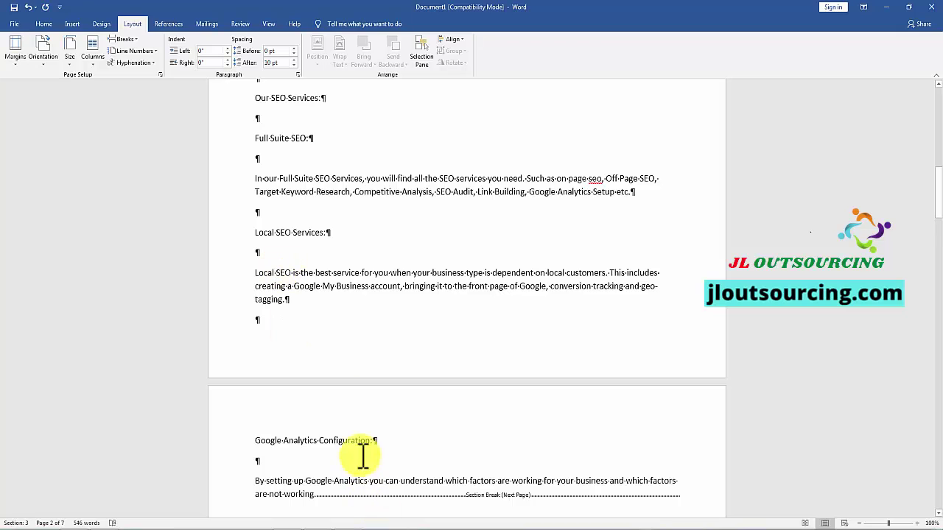
scroll(354, 309, "up", 3)
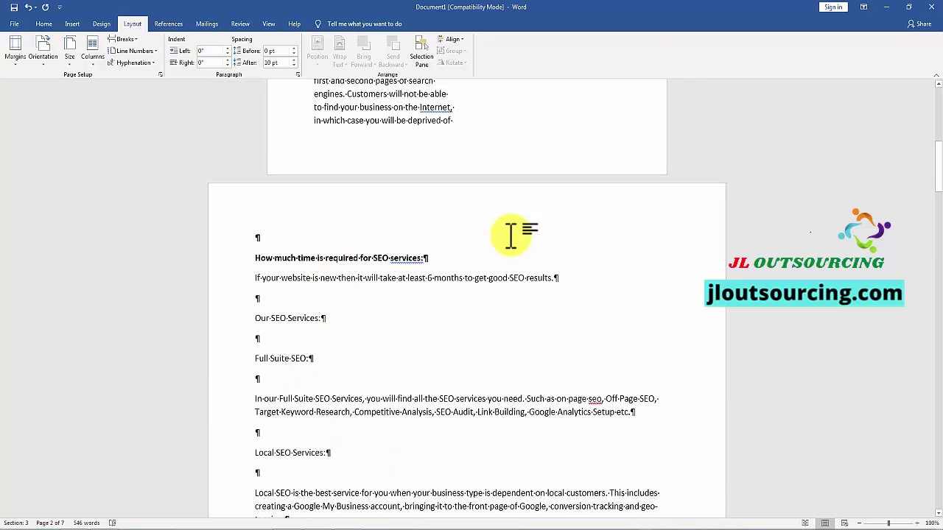
scroll(444, 238, "up", 2)
scroll(441, 329, "down", 2)
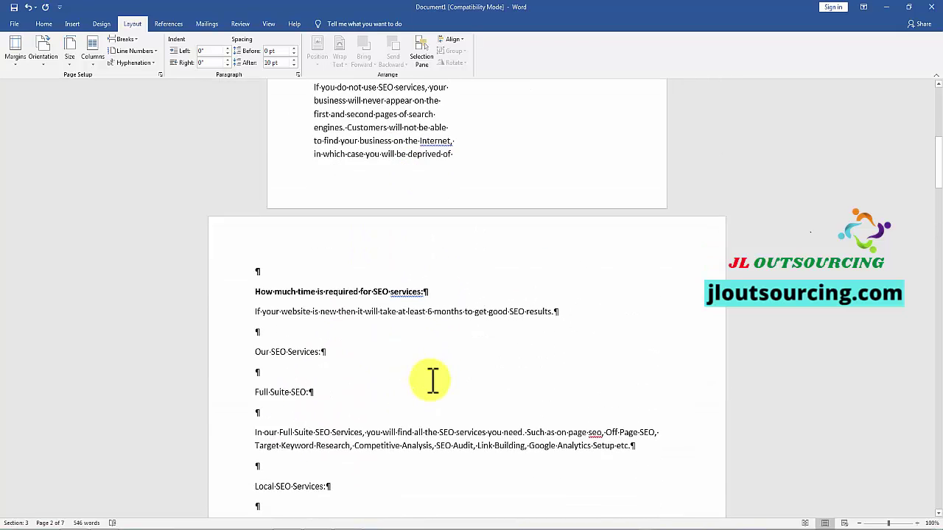
left_click(46, 61)
left_click(618, 354)
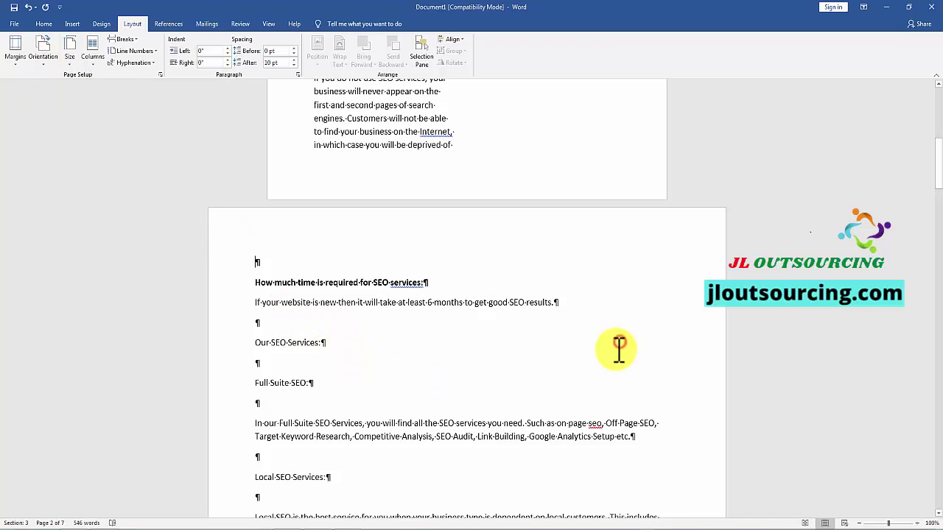
scroll(616, 346, "down", 8)
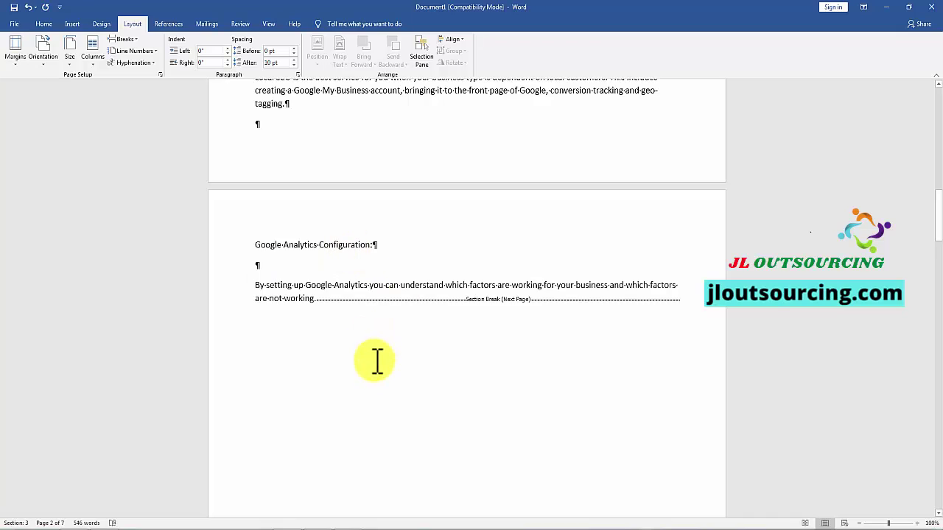
scroll(377, 364, "down", 12)
scroll(380, 370, "down", 15)
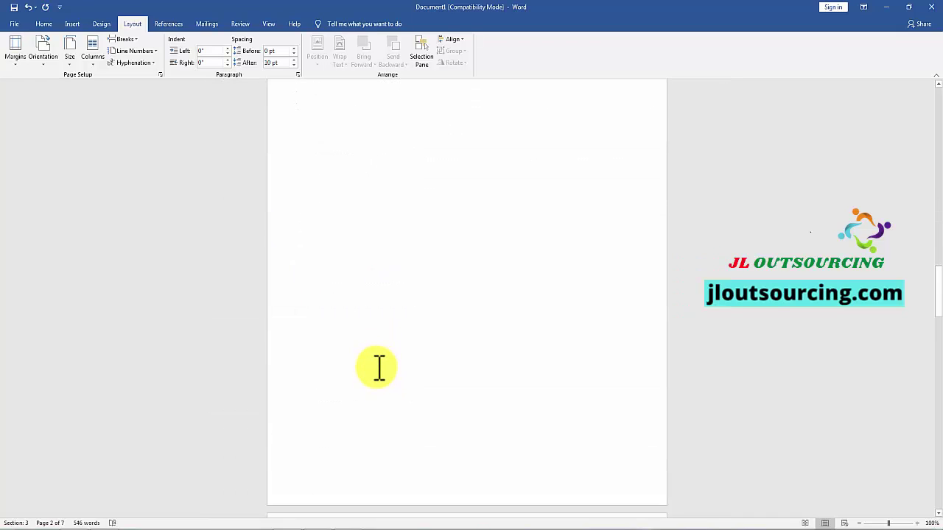
scroll(378, 370, "up", 15)
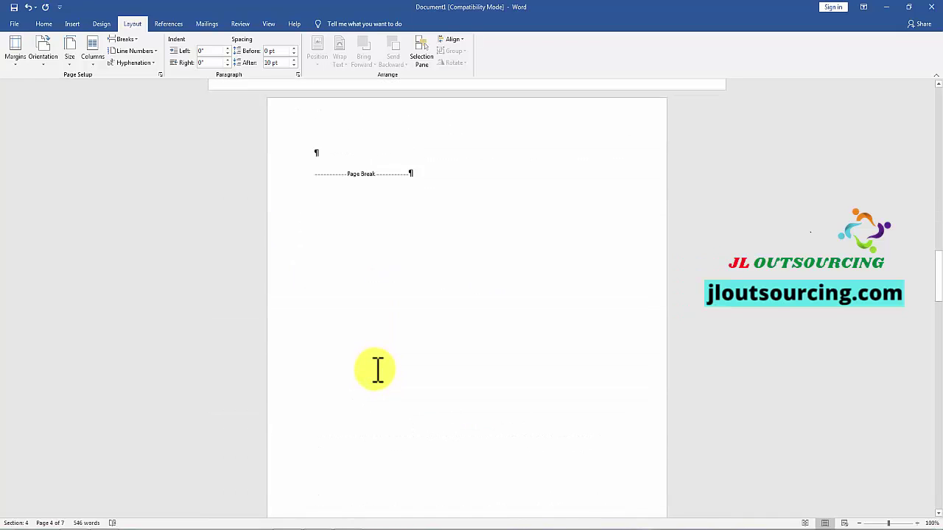
scroll(377, 370, "up", 15)
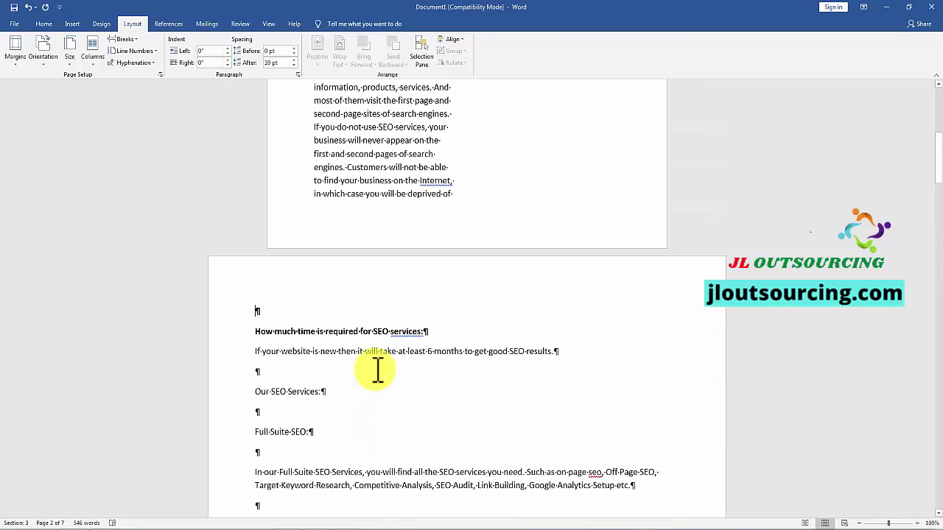
Step: Review the two-column text on page 1 and the available page and section break types without inserting one
scroll(377, 371, "up", 10)
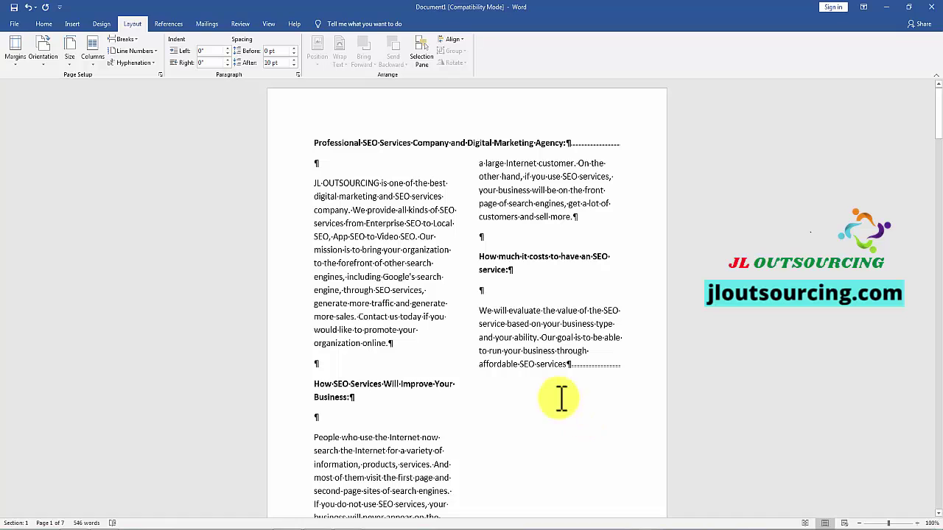
left_click(125, 39)
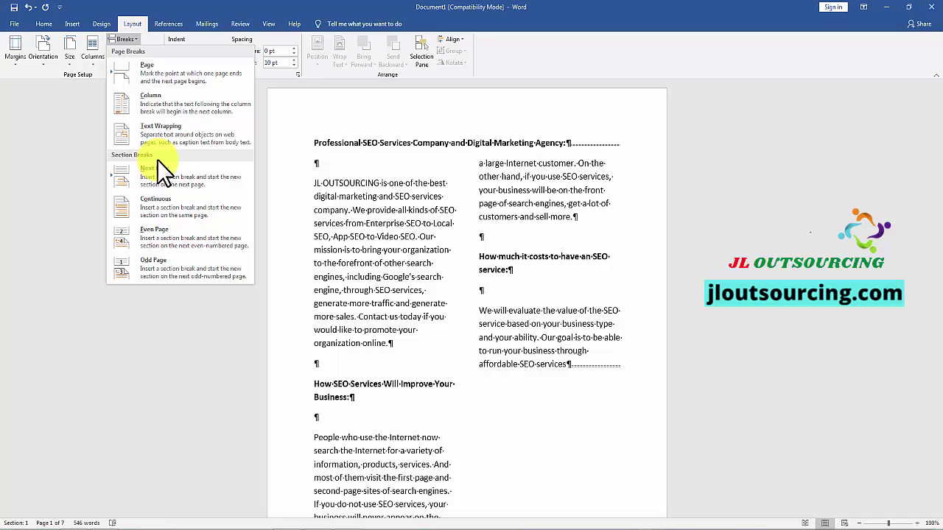
left_click(792, 196)
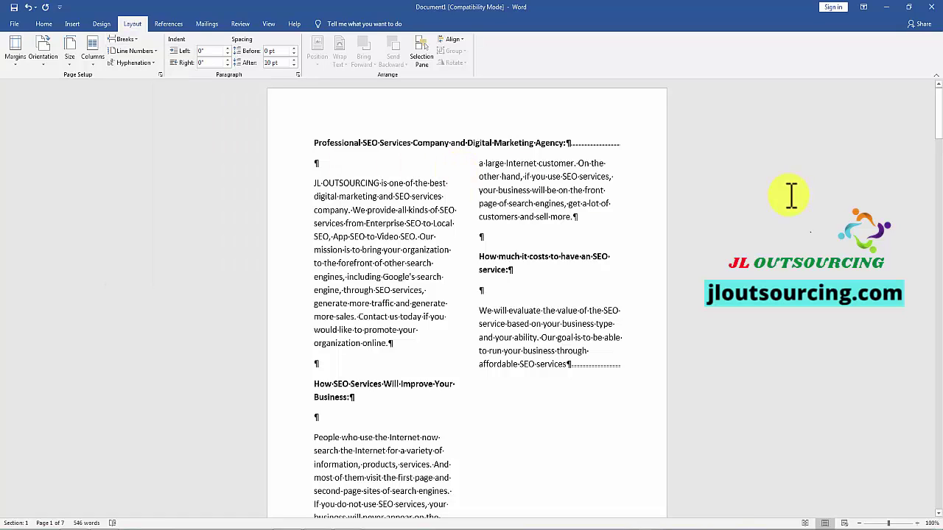